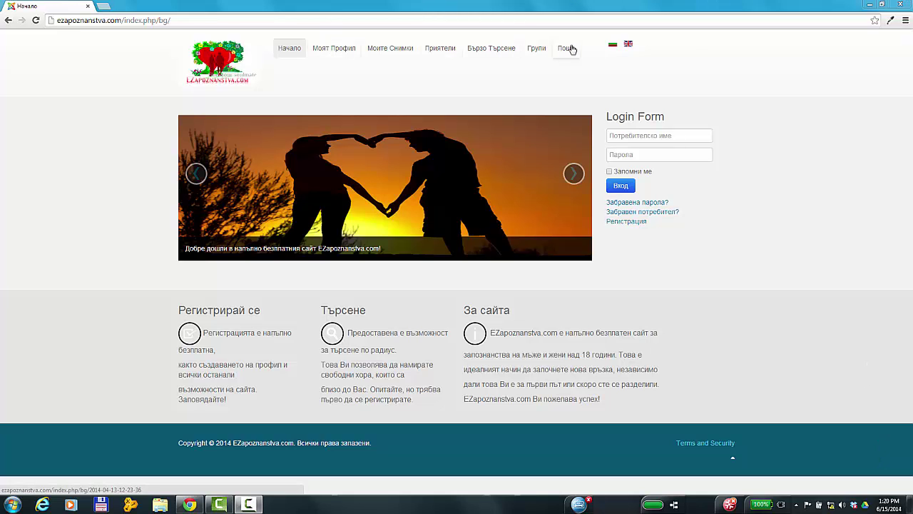
- Go back to the home page, open the registration form and clear the wrongly autofilled e-mail
left_click(333, 48)
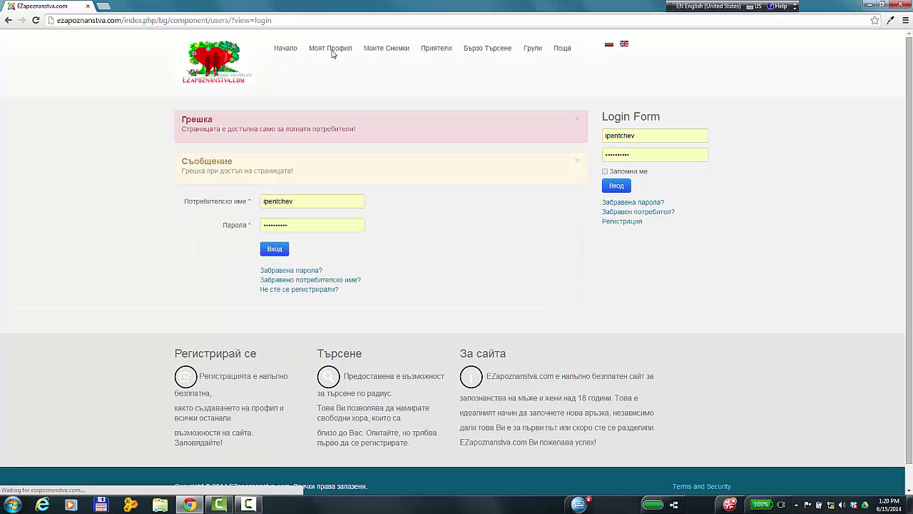
left_click(286, 49)
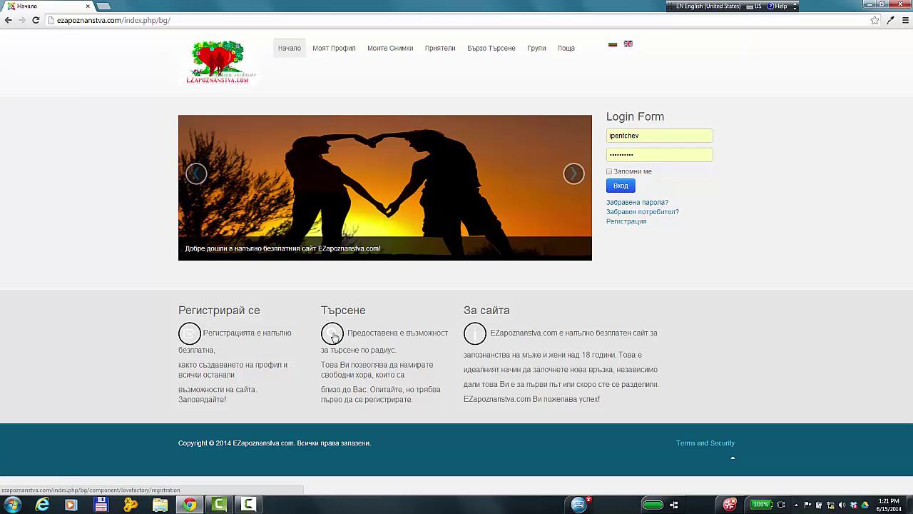
left_click(187, 336)
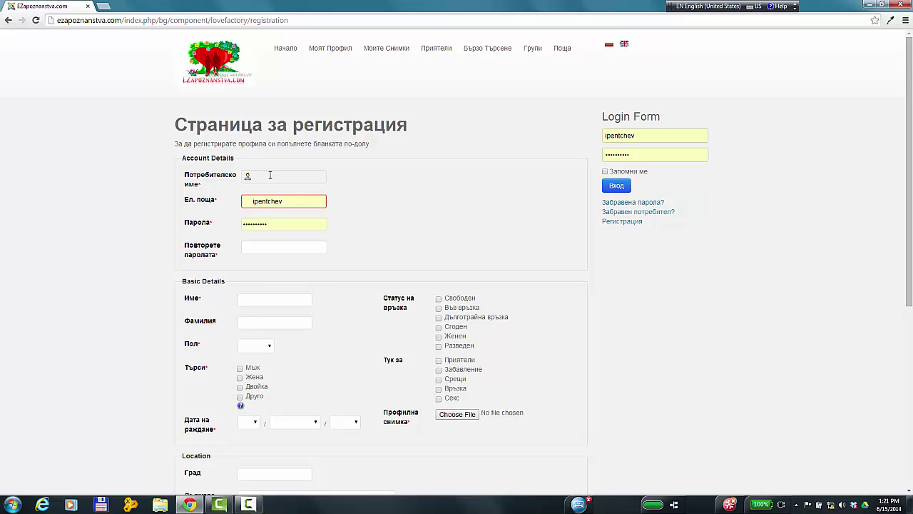
double_click(300, 200)
key("BackSpace")
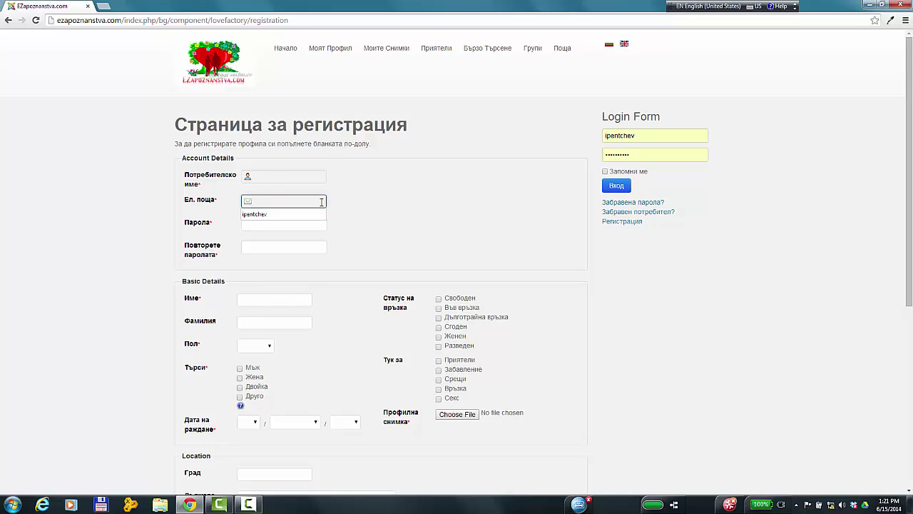
- Enter the username, the ABV e-mail address, the password and its confirmation
left_click(266, 174)
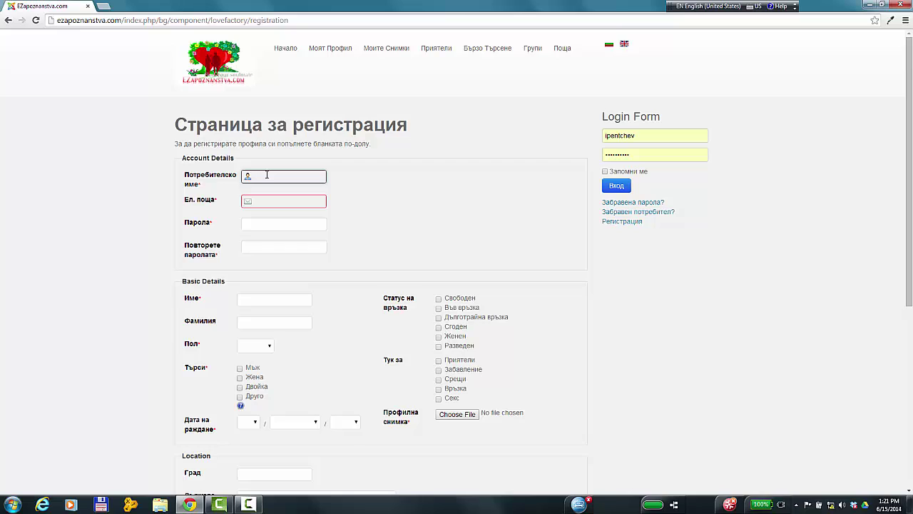
key("Tab")
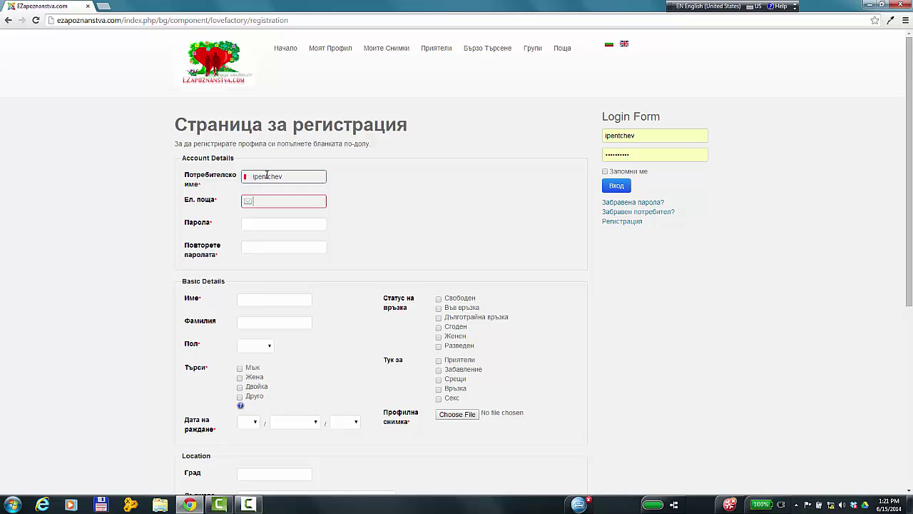
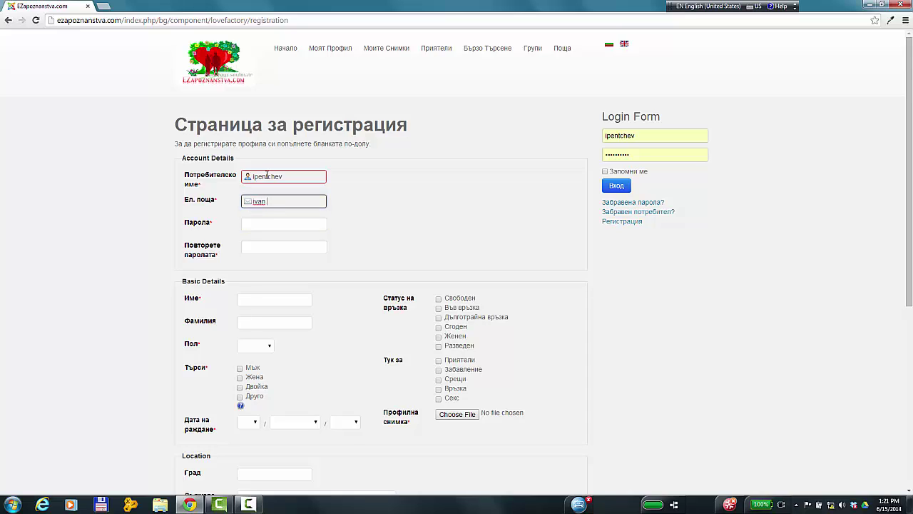
key("Tab")
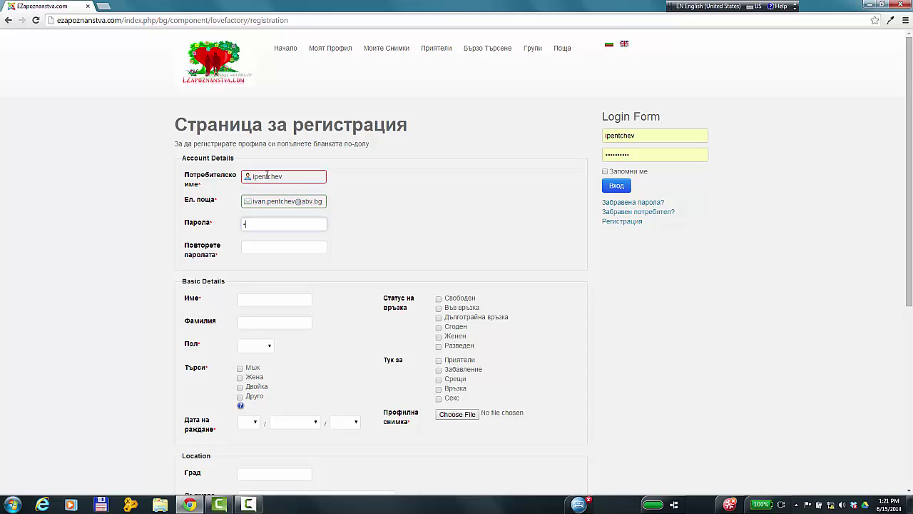
key("Tab")
type("1")
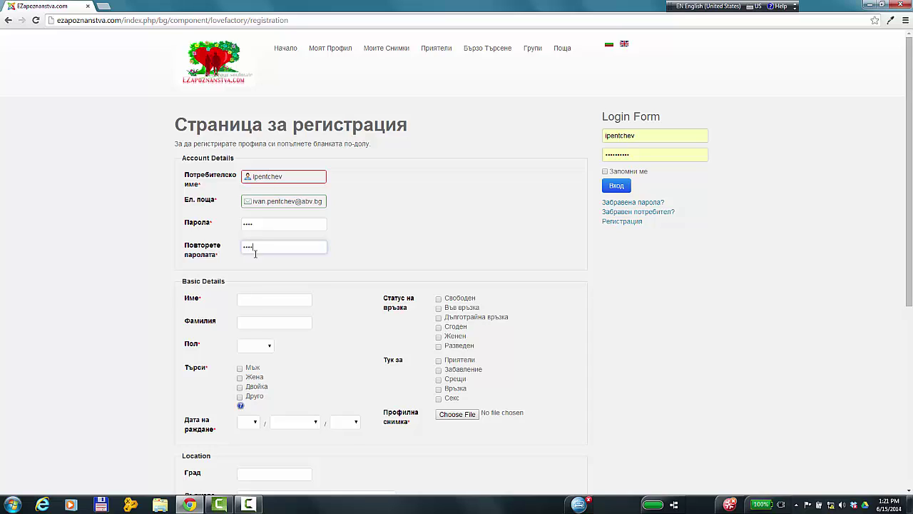
- Enter the first and last name in Bulgarian, set gender Мъж and seeking Жена
left_click(249, 298)
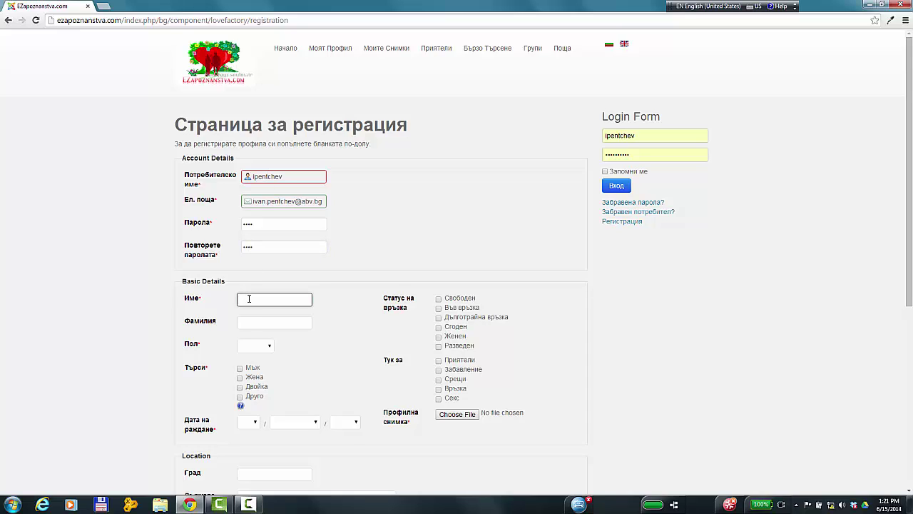
key("alt+shift")
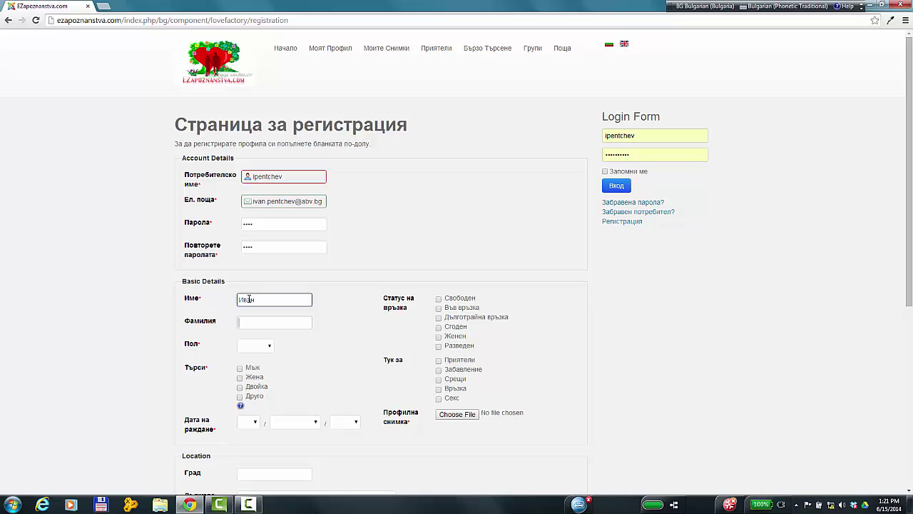
key("Tab")
key("Tab")
left_click(269, 347)
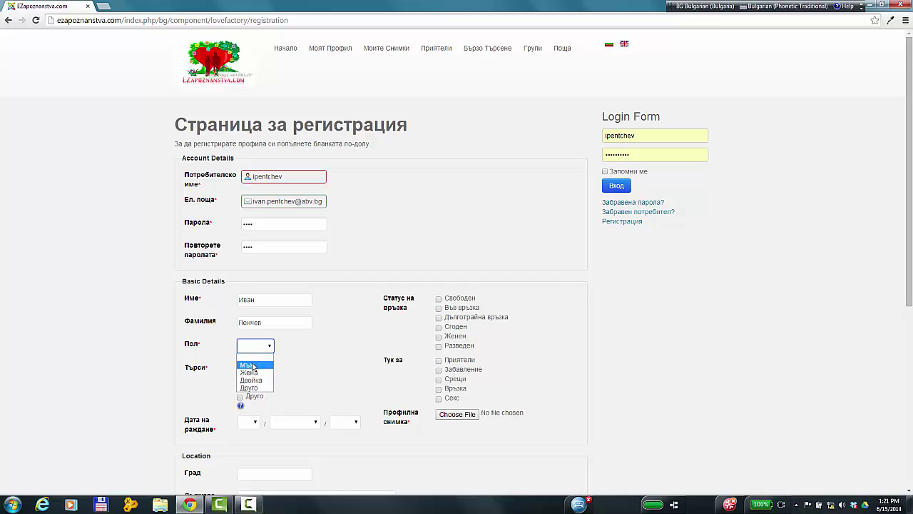
left_click(253, 365)
left_click(239, 377)
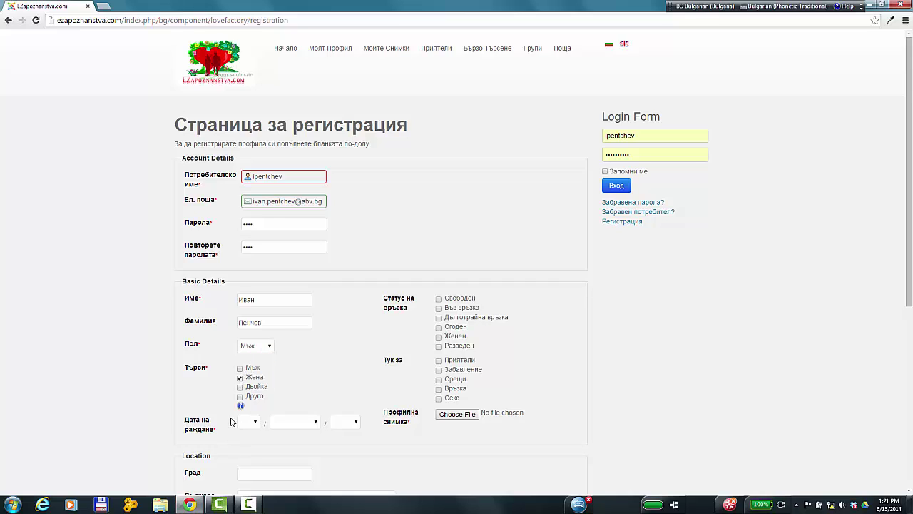
left_click(256, 425)
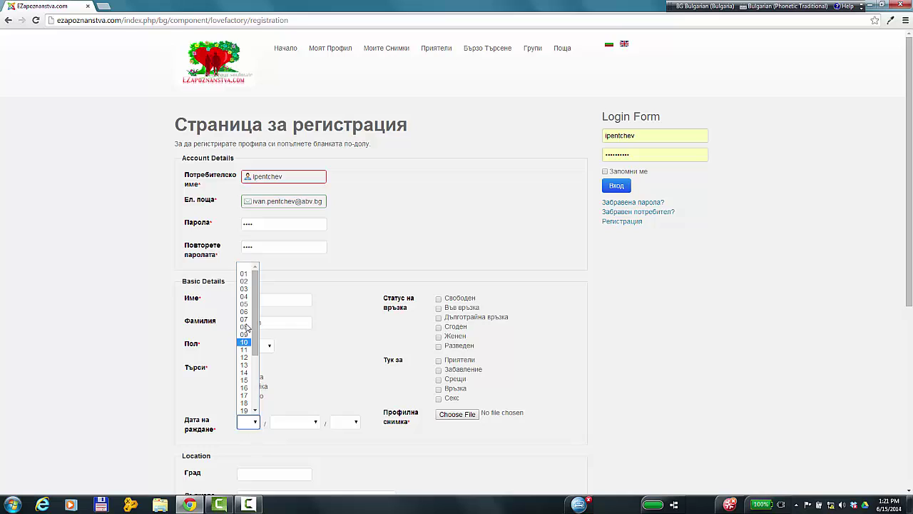
left_click(244, 274)
left_click(313, 423)
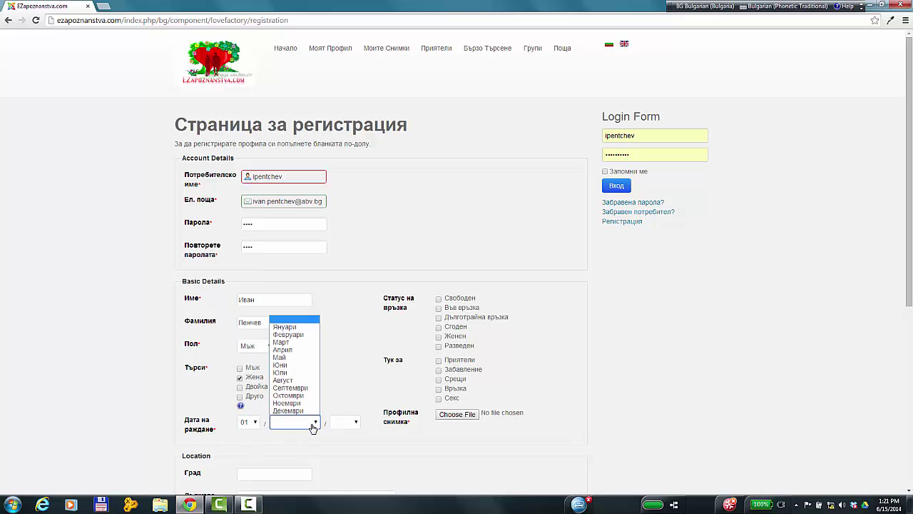
left_click(284, 327)
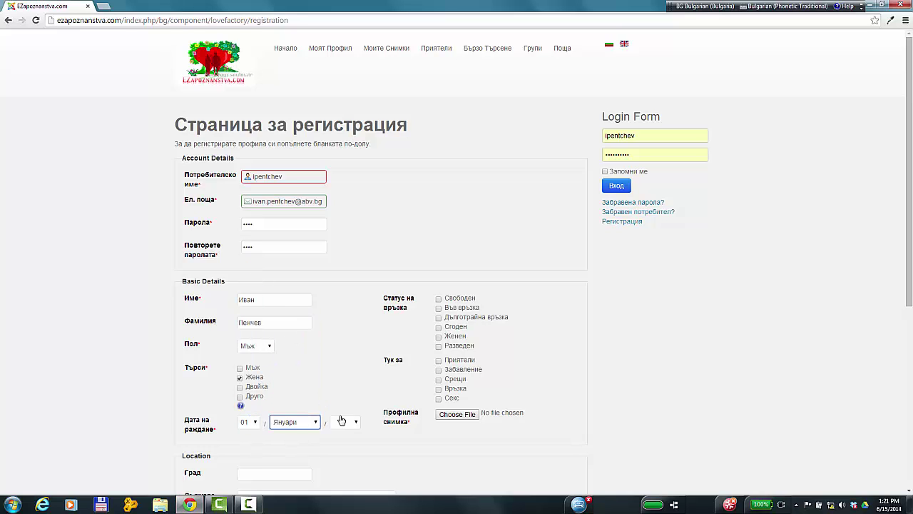
left_click(344, 424)
scroll(343, 403, "down", 2)
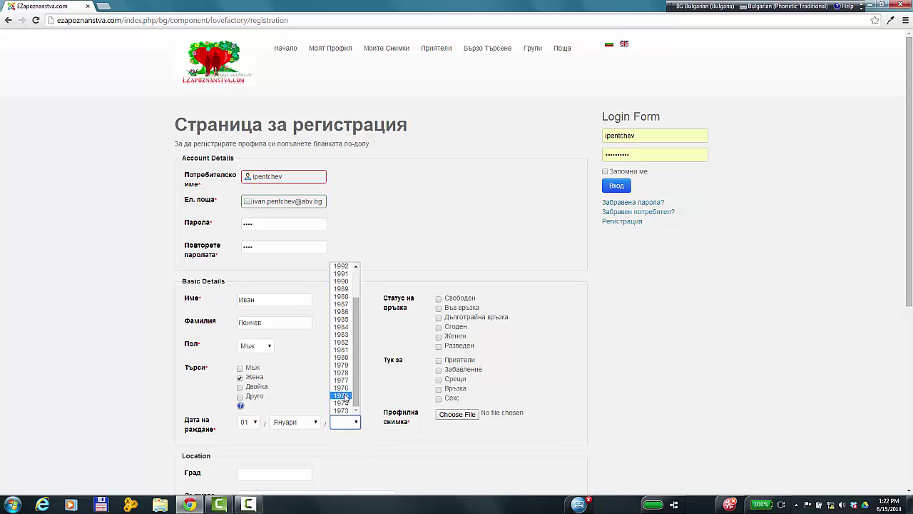
left_click(342, 396)
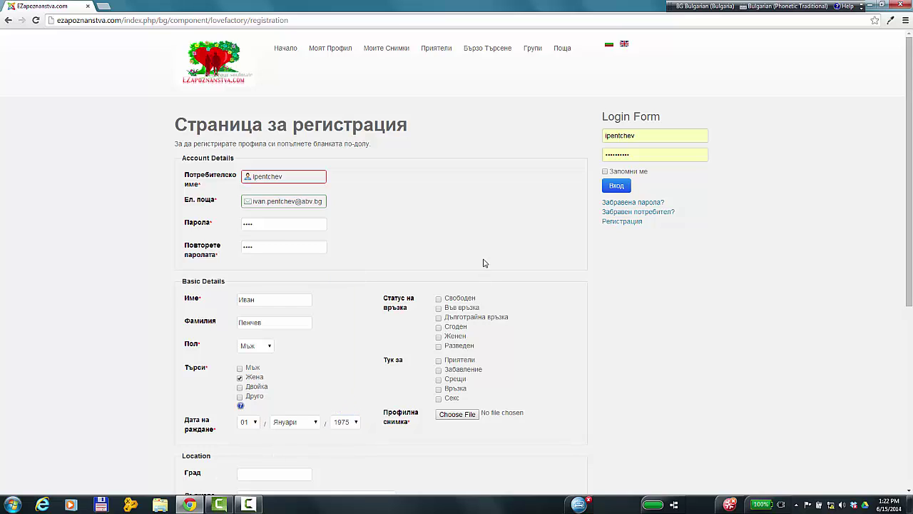
left_click(439, 299)
- Tick Приятели and Забавление as purposes and choose test.PNG as the profile picture
left_click(439, 360)
left_click(438, 370)
left_click(468, 417)
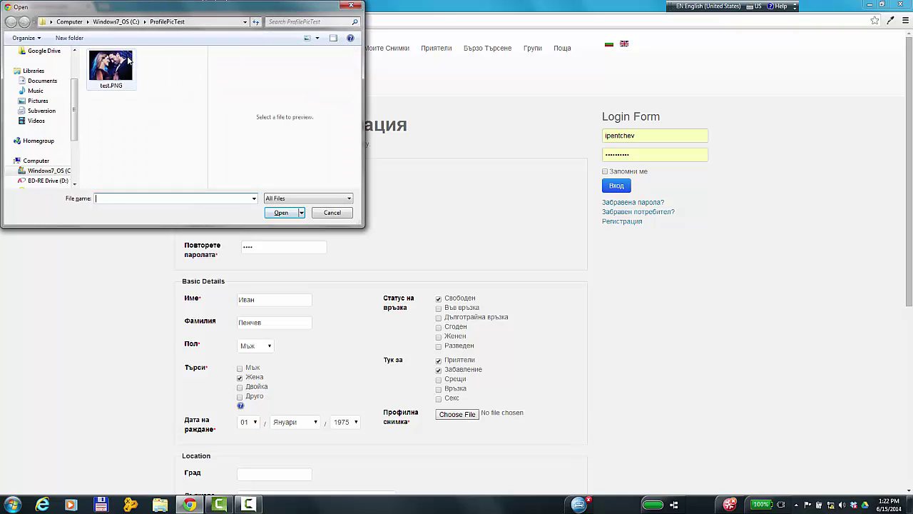
left_click(131, 60)
left_click(281, 213)
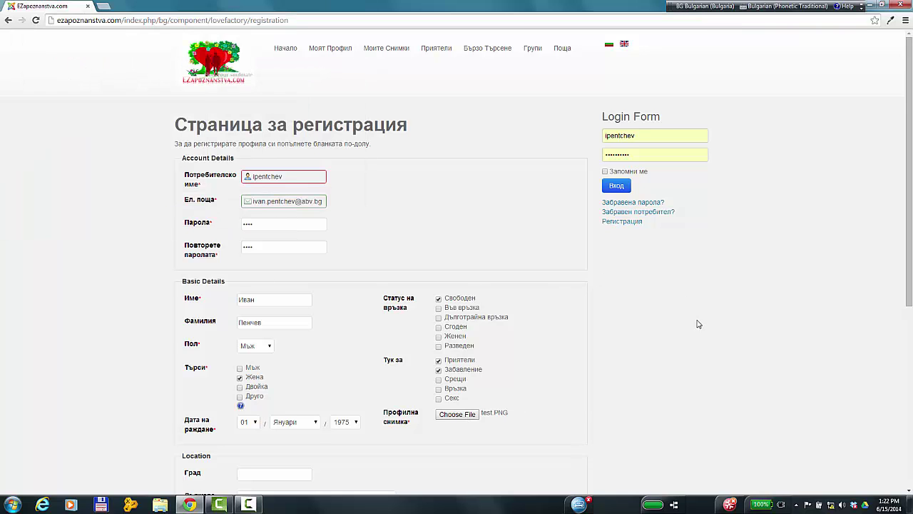
scroll(697, 322, "down", 1)
- Set the location to city Пловдив and country България
left_click(250, 424)
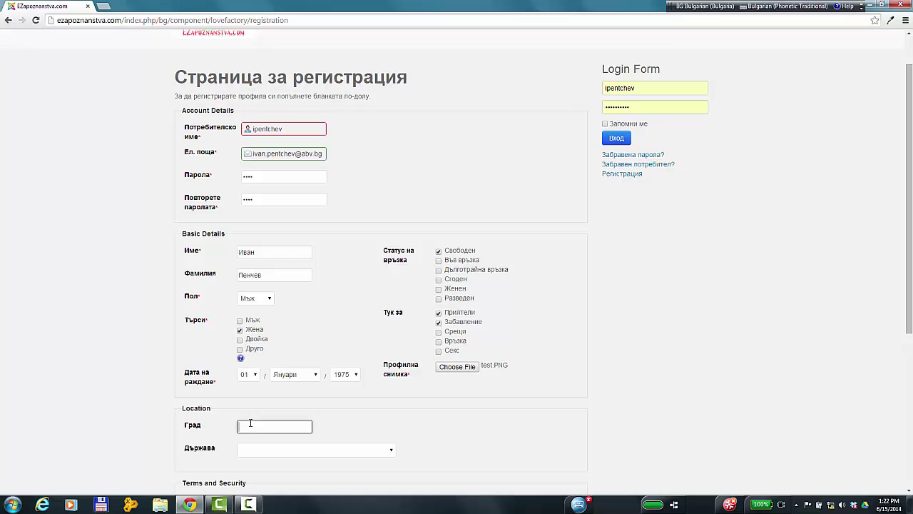
key("alt+shift")
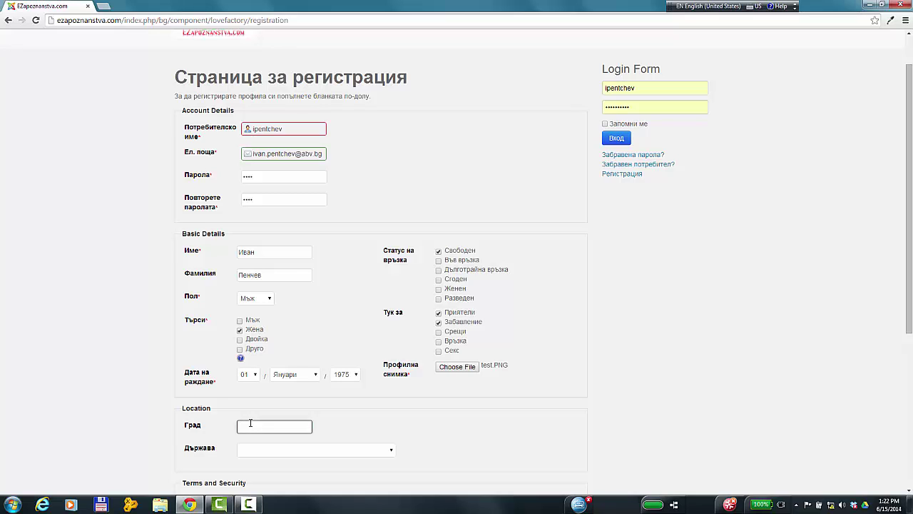
key("alt+shift")
type("Пловд")
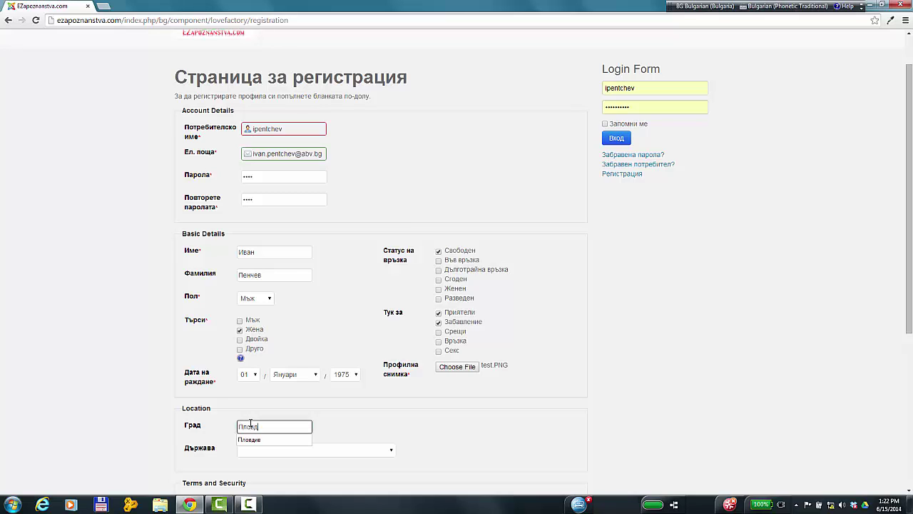
type("ив")
left_click(366, 433)
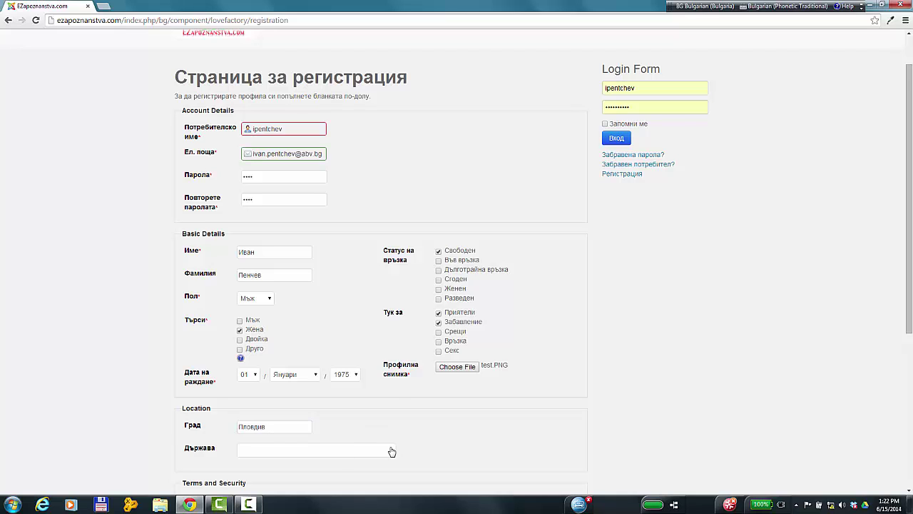
left_click(392, 452)
scroll(305, 394, "down", 2)
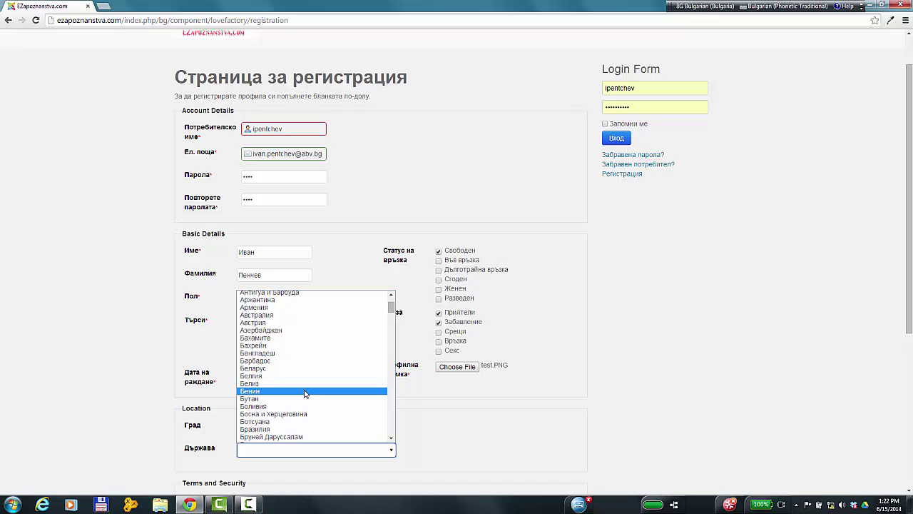
scroll(304, 394, "down", 2)
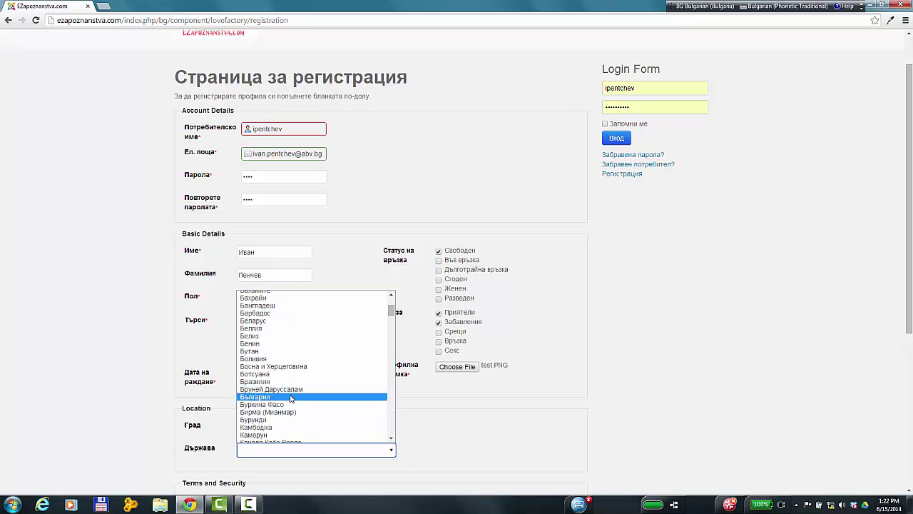
left_click(305, 396)
scroll(911, 271, "down", 3)
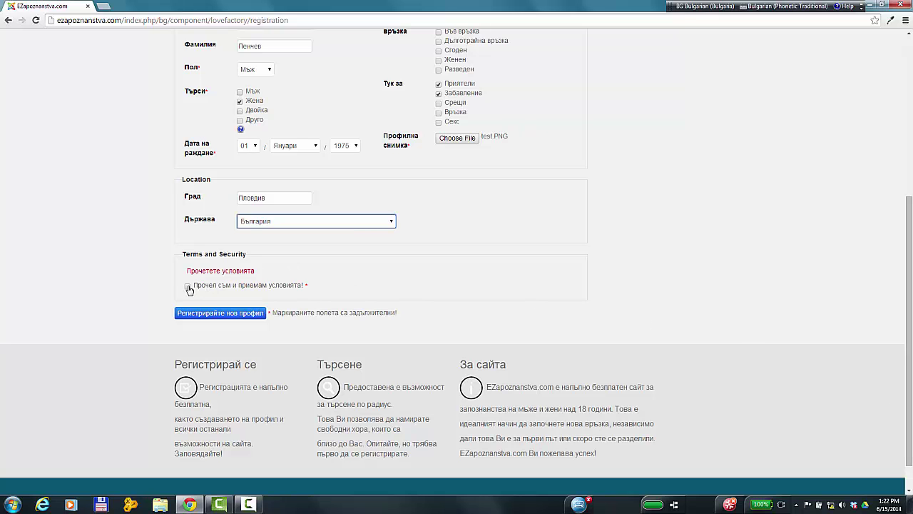
- Read the Прочетете условията terms page, then tick the acceptance checkbox
left_click(204, 271)
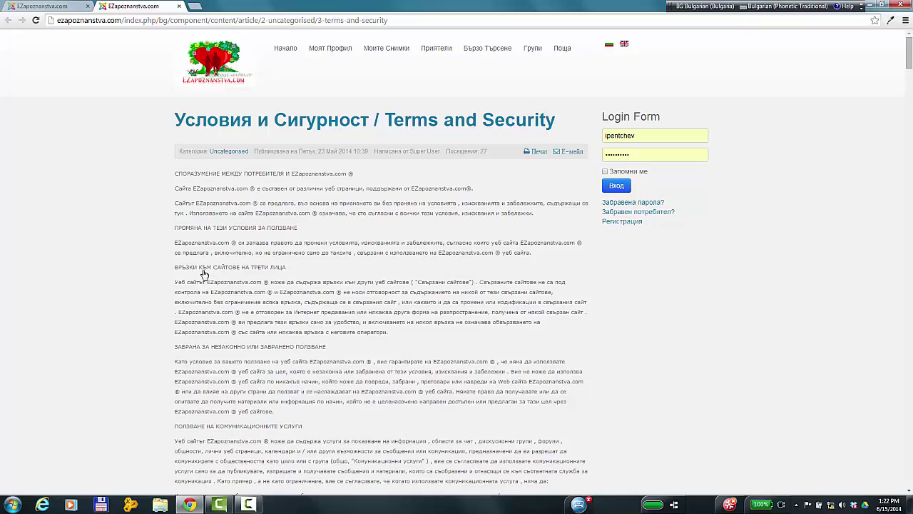
scroll(282, 213, "down", 10)
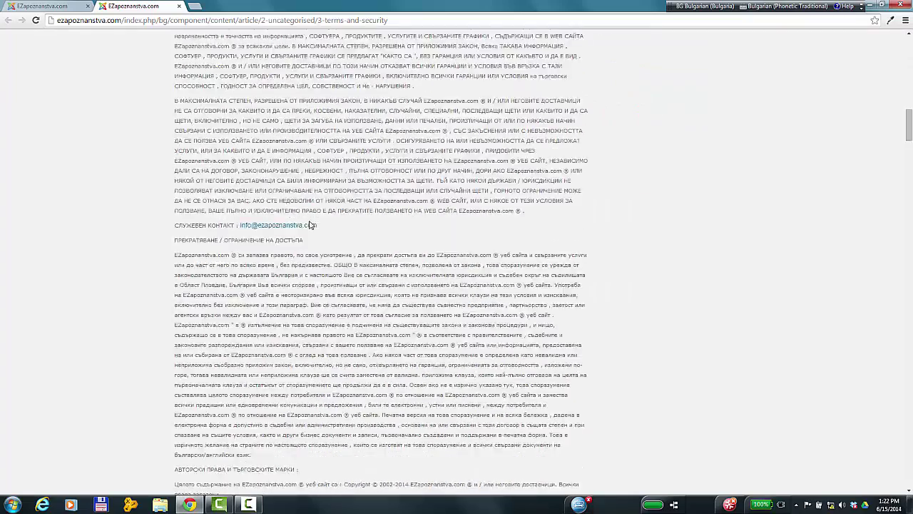
scroll(310, 225, "down", 15)
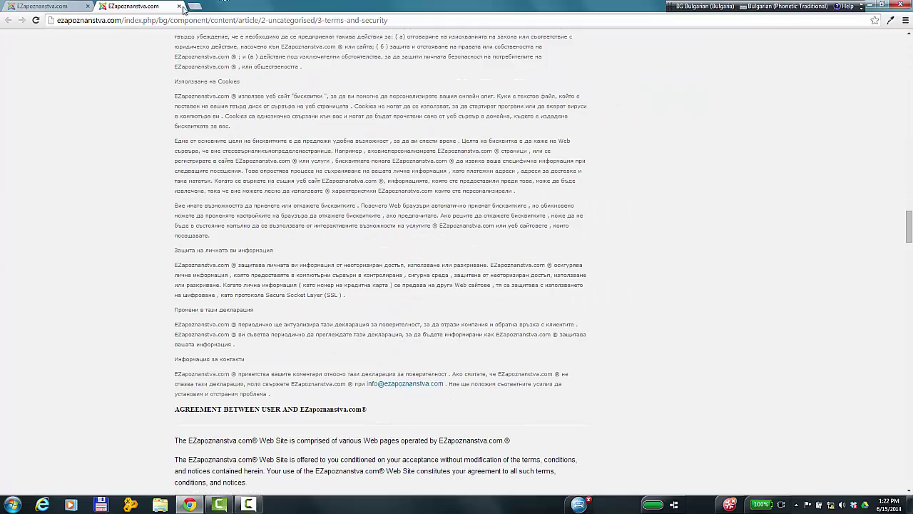
left_click(179, 6)
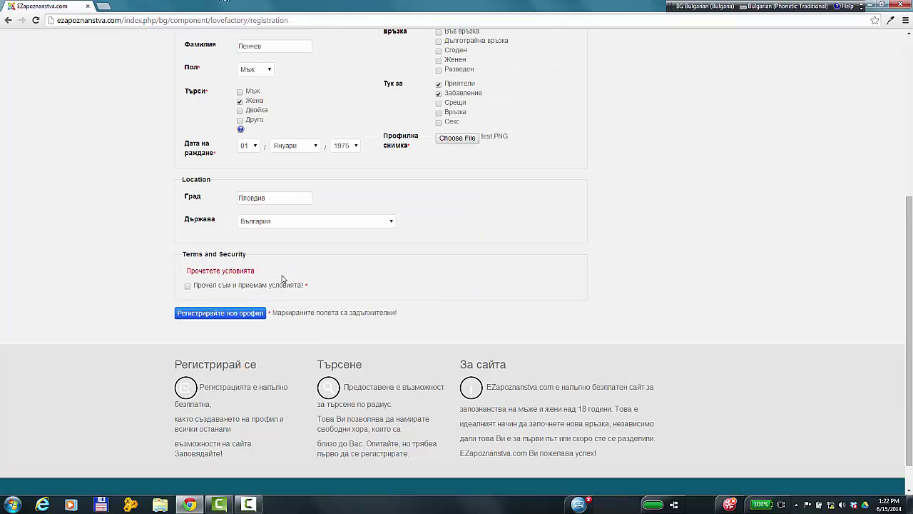
left_click(187, 287)
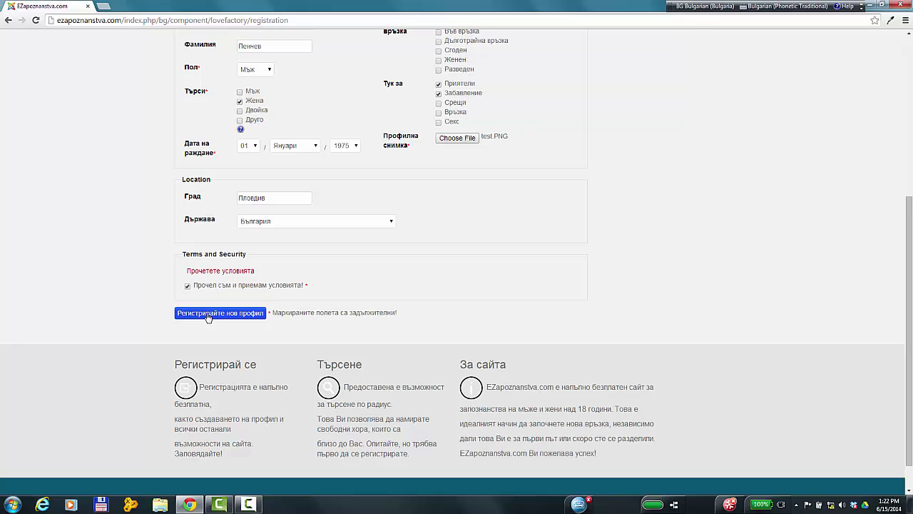
- Submit the form and, after the taken-username error, replace the username with a new one
left_click(208, 315)
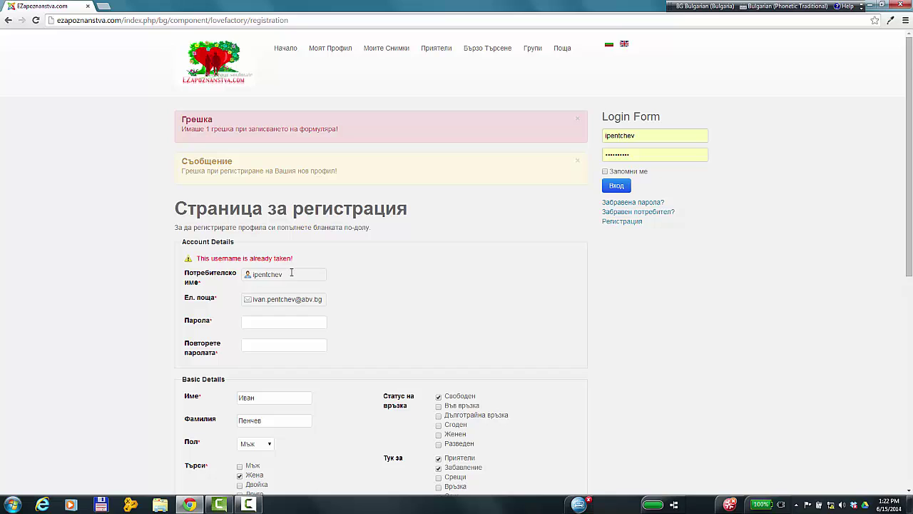
left_click_drag(291, 272, 235, 275)
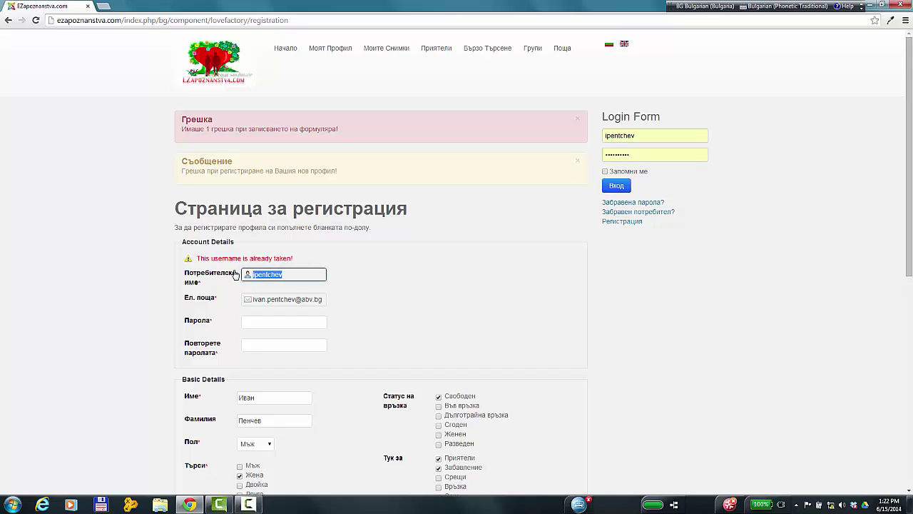
type("иван")
key("BackSpace")
key("BackSpace")
key("BackSpace")
key("BackSpace")
key("alt+shift")
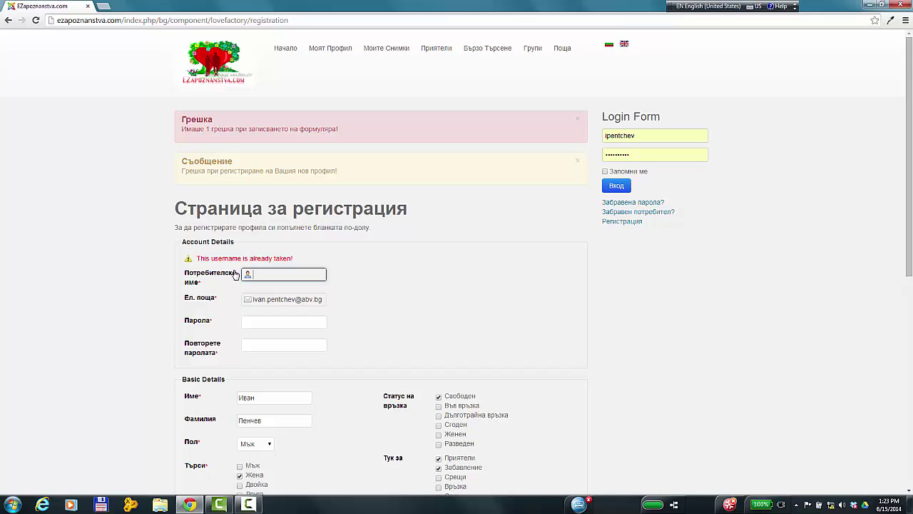
- Re-enter the password and its confirmation and tick the terms checkbox again
left_click(250, 321)
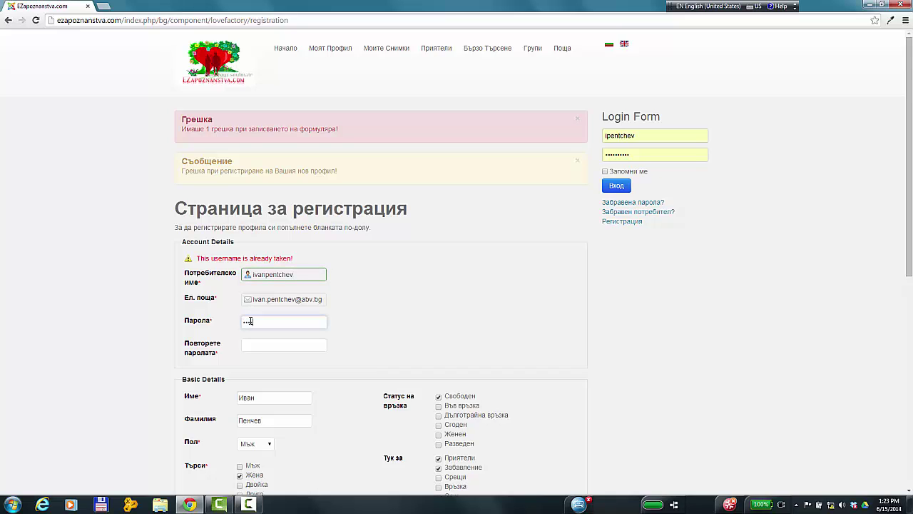
key("Tab")
scroll(385, 255, "down", 3)
scroll(390, 256, "down", 1)
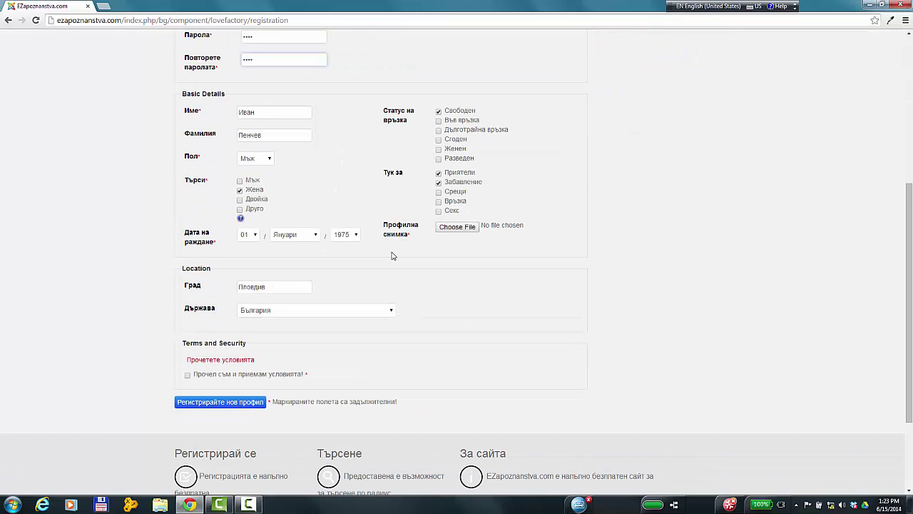
left_click(188, 376)
- Attach test.PNG as the profile picture again and resubmit the registration
left_click(457, 227)
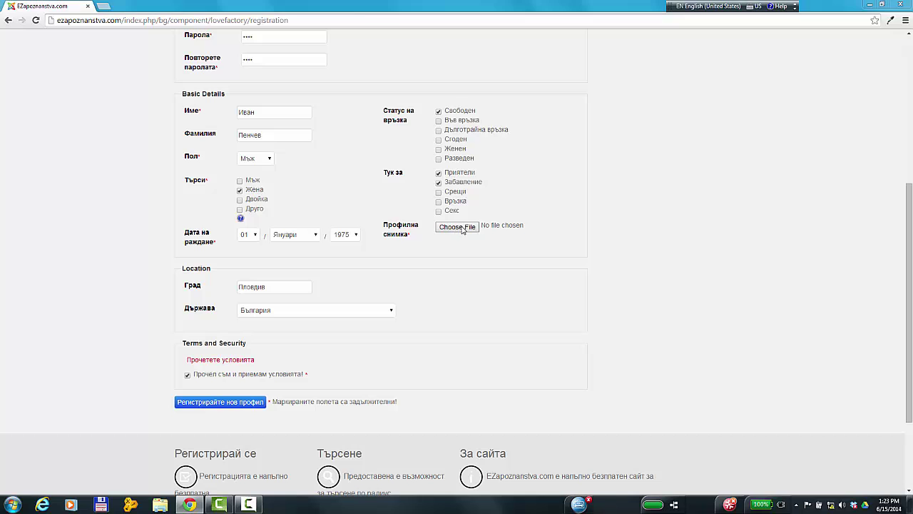
left_click(112, 66)
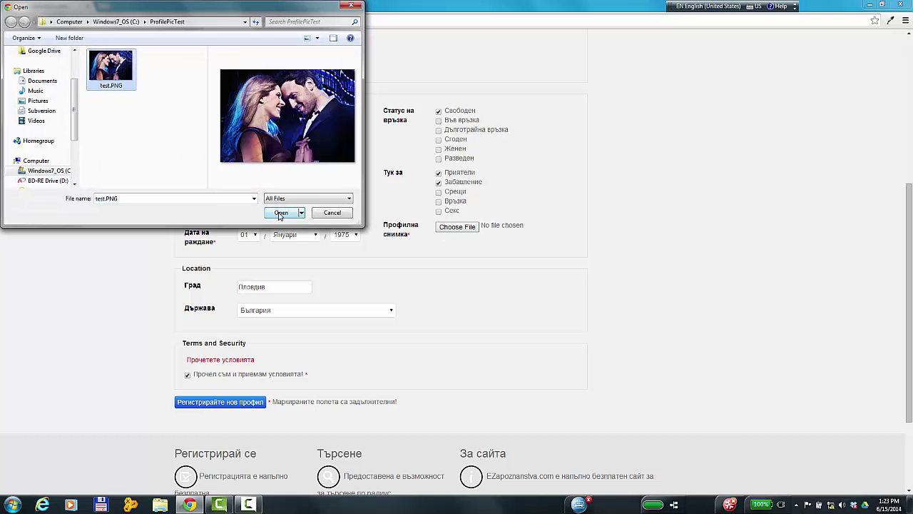
left_click(278, 206)
scroll(526, 257, "up", 3)
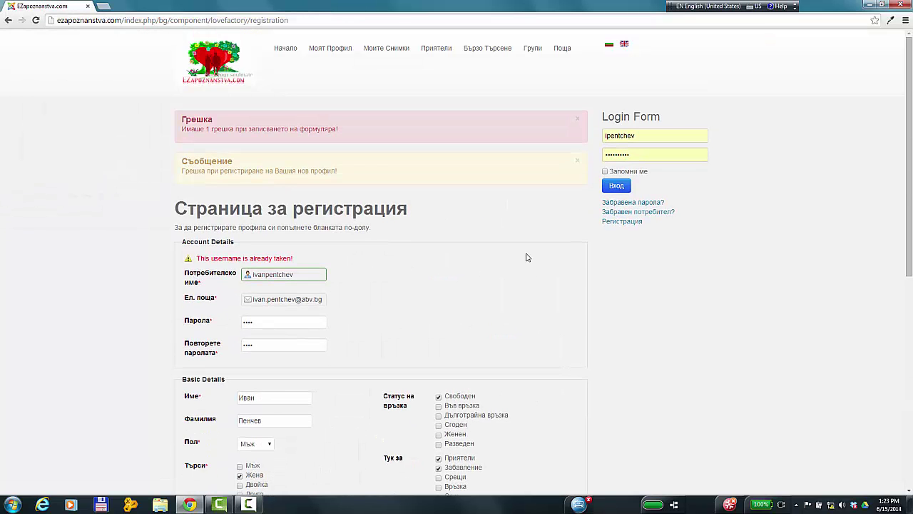
scroll(528, 258, "down", 1)
scroll(526, 257, "down", 3)
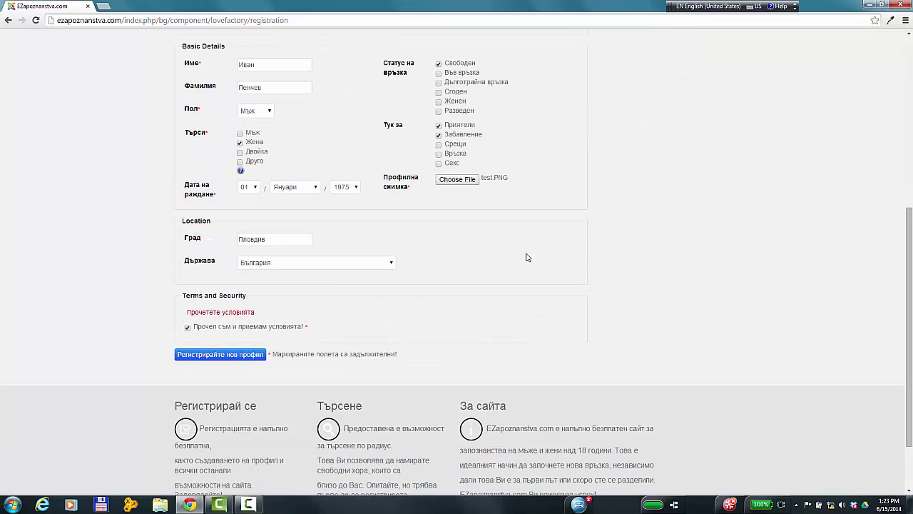
left_click(211, 357)
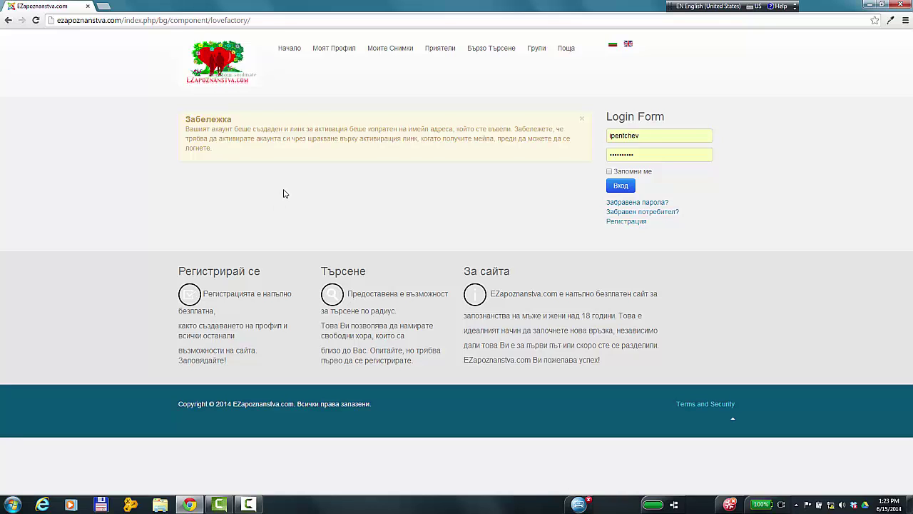
right_click(190, 506)
- In a new browser window, open abv.bg and enter the saved mail address and password
left_click(180, 457)
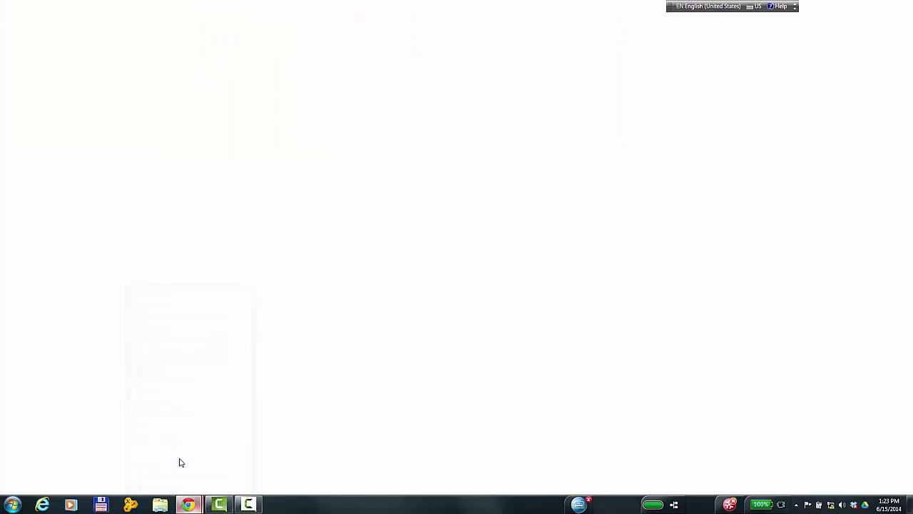
left_click(344, 247)
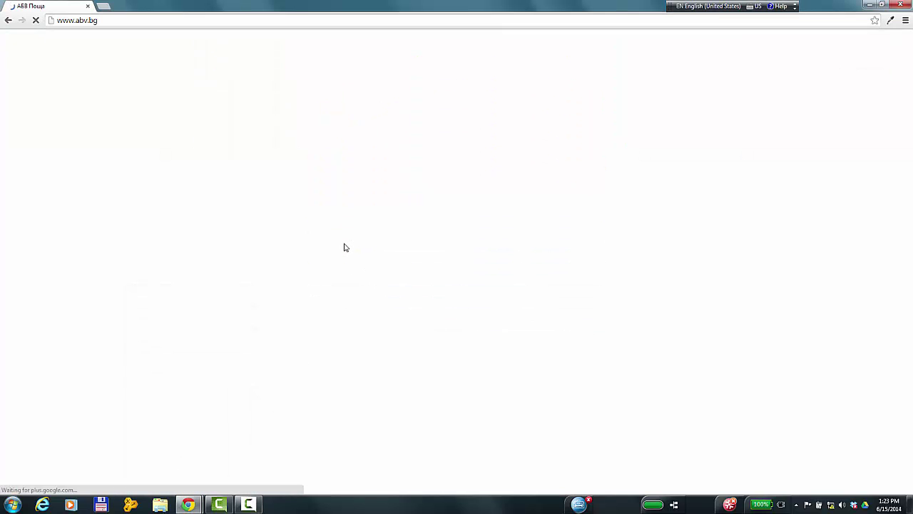
left_click(284, 159)
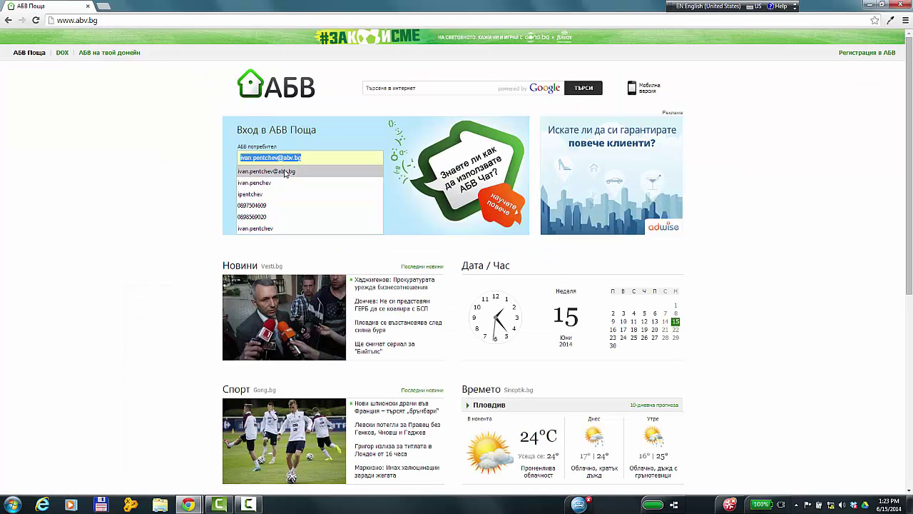
left_click(285, 171)
left_click(286, 185)
type("********")
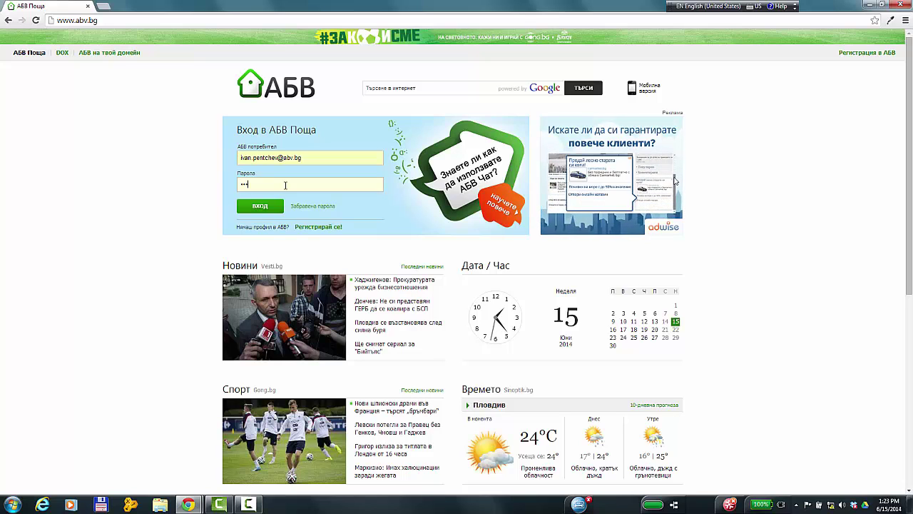
- Log in to ABV Mail and follow the activation link in EZapoznanstva's account details e-mail
key("Return")
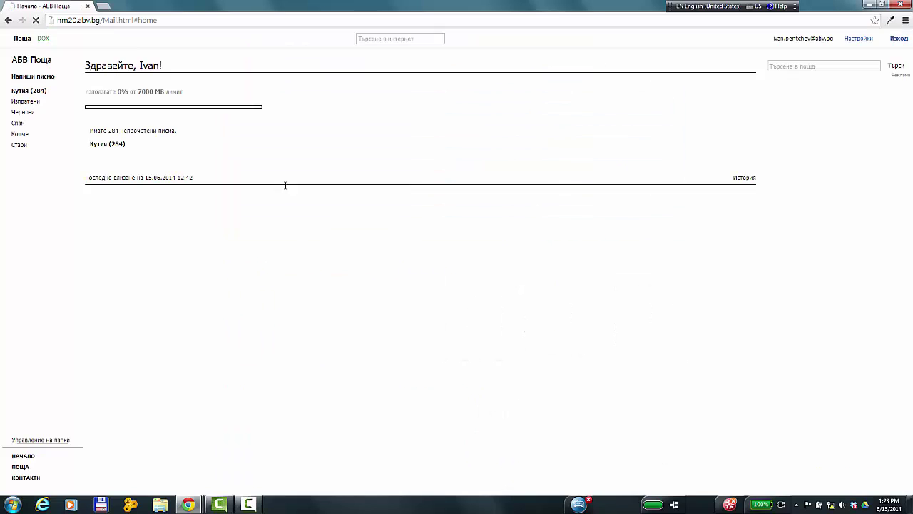
left_click(216, 92)
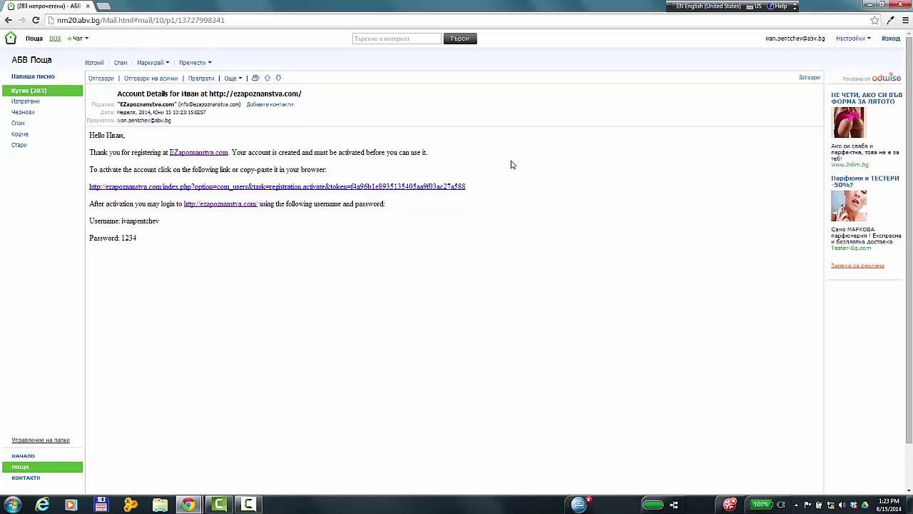
left_click(400, 188)
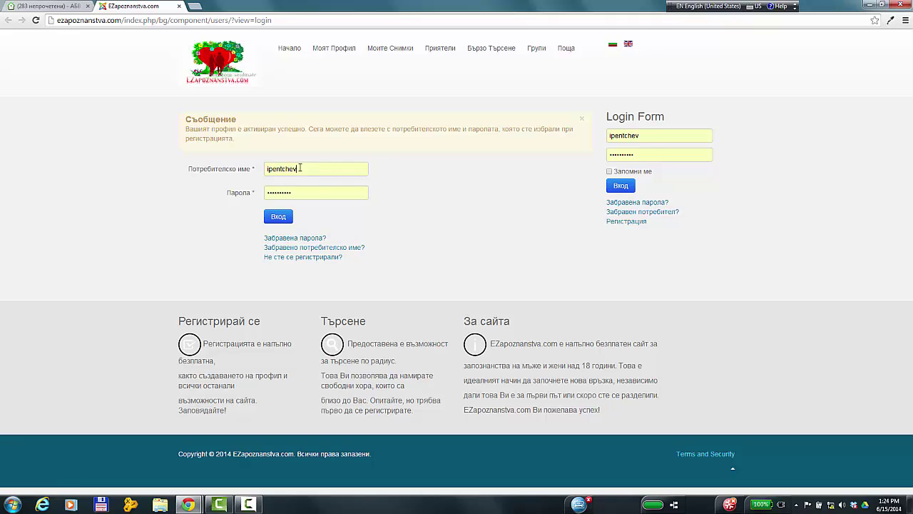
- Log in to EZapoznanstva.com with the new account's username and password
left_click_drag(300, 168, 246, 169)
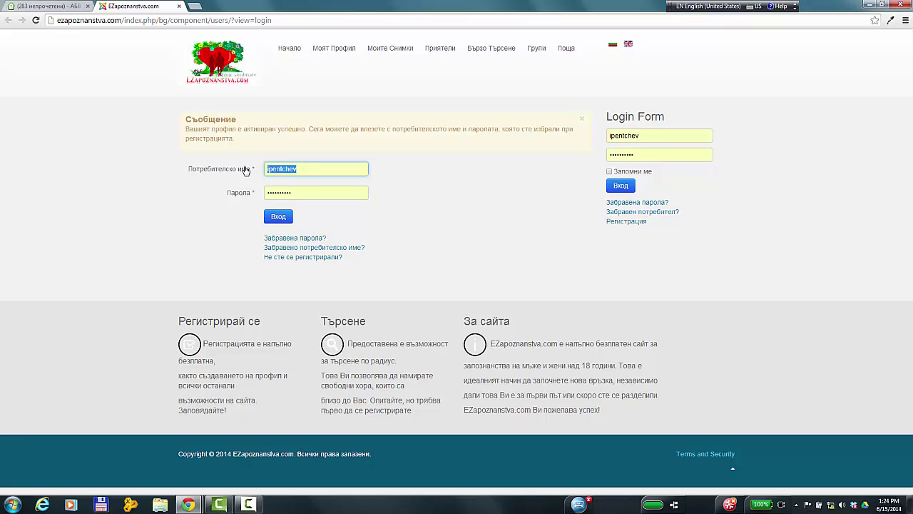
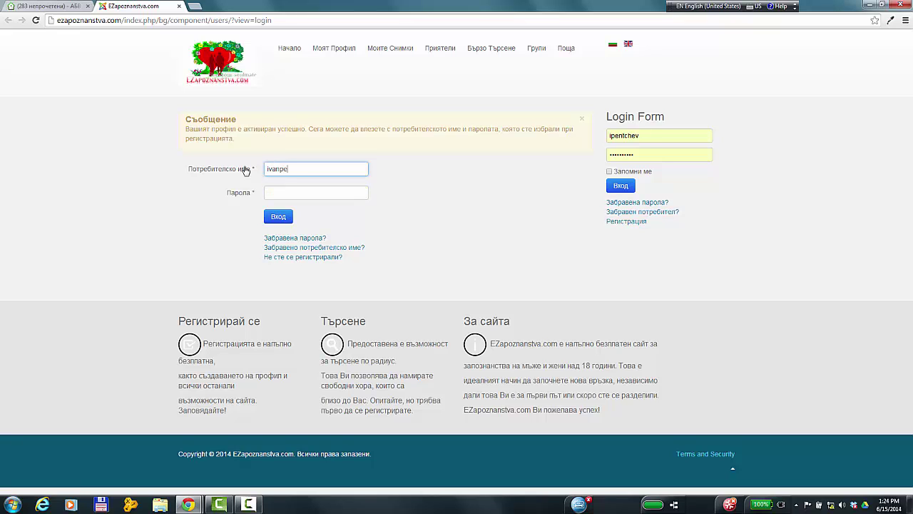
key("Tab")
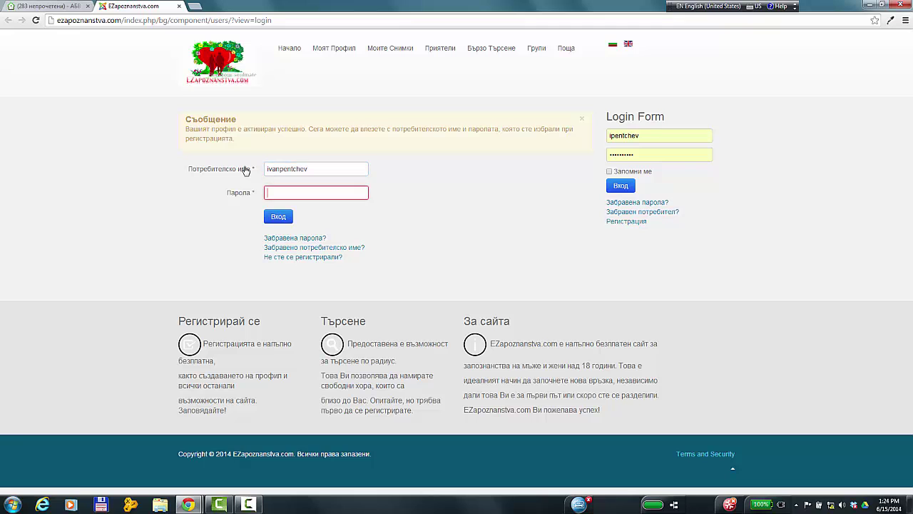
type("1")
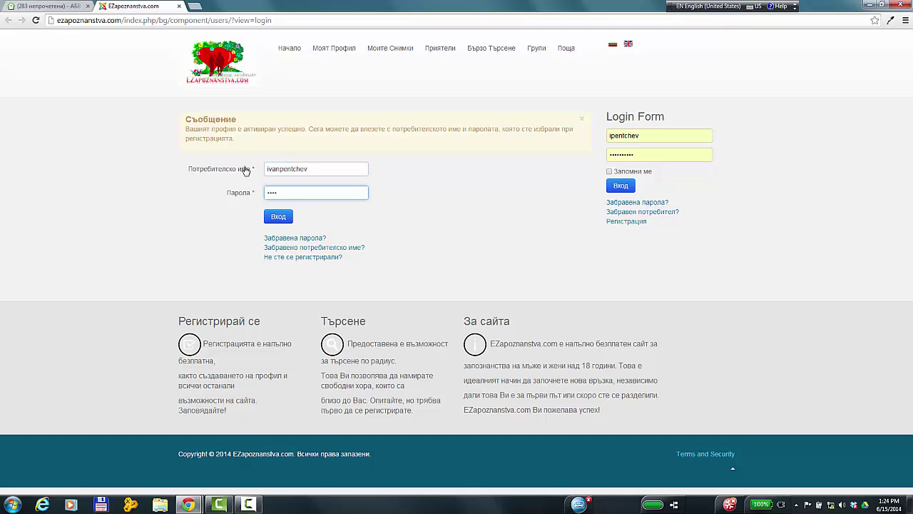
left_click(278, 216)
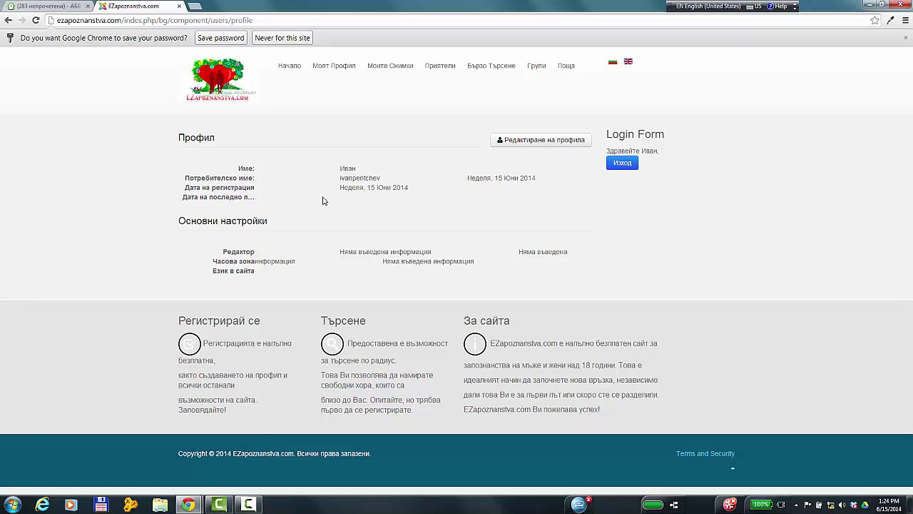
- Decline saving the password, then view the Моите Снимки and Видео sections
left_click(283, 39)
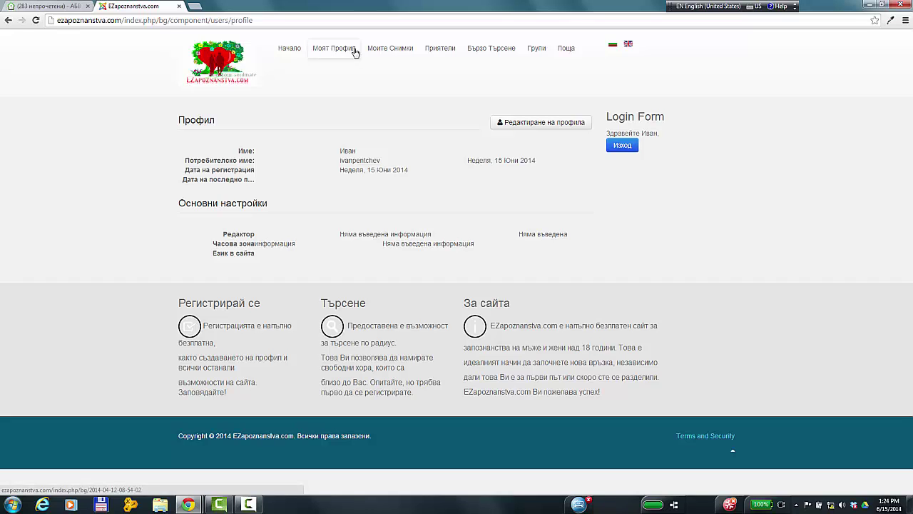
left_click(390, 51)
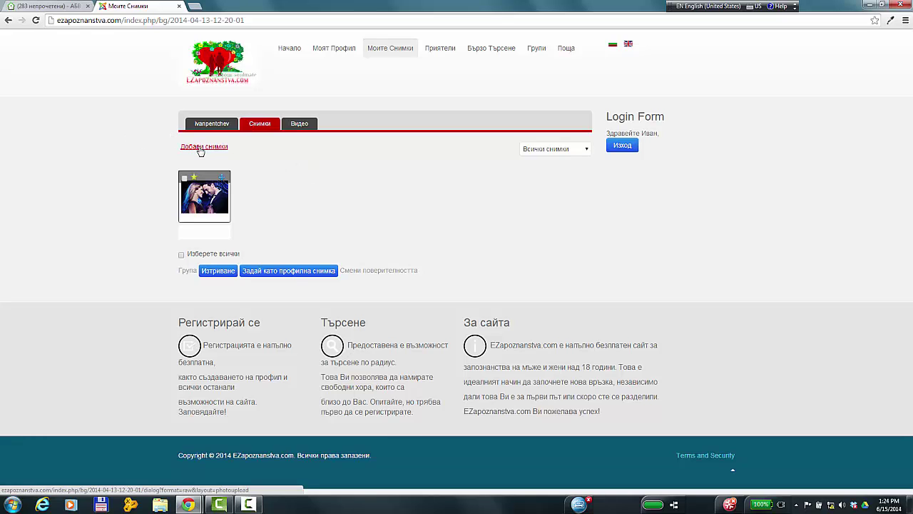
left_click(300, 124)
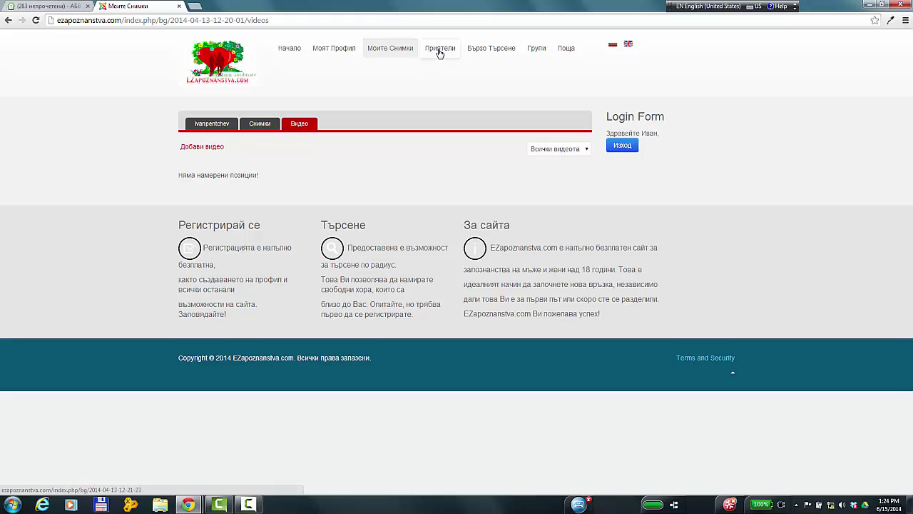
- Browse the Приятели friends, requests and blocked tabs, then open Бързо Търсене
left_click(439, 52)
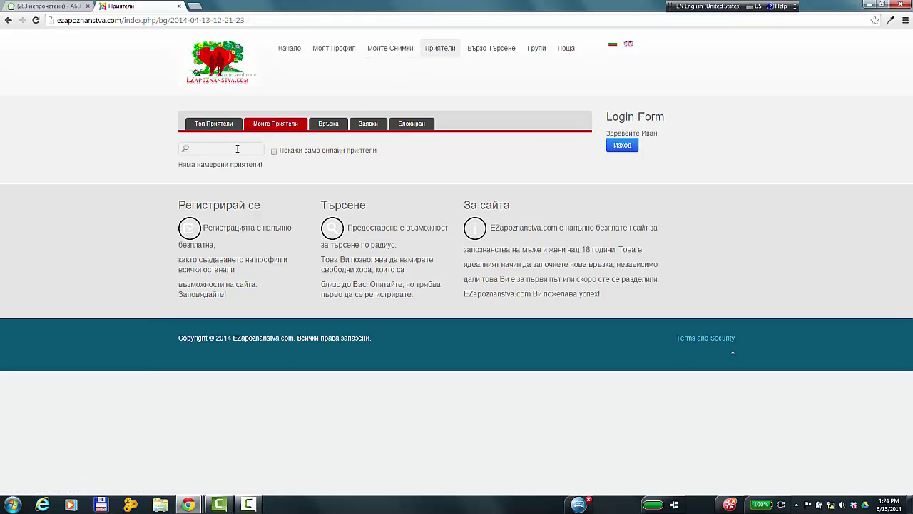
left_click(186, 148)
left_click(329, 125)
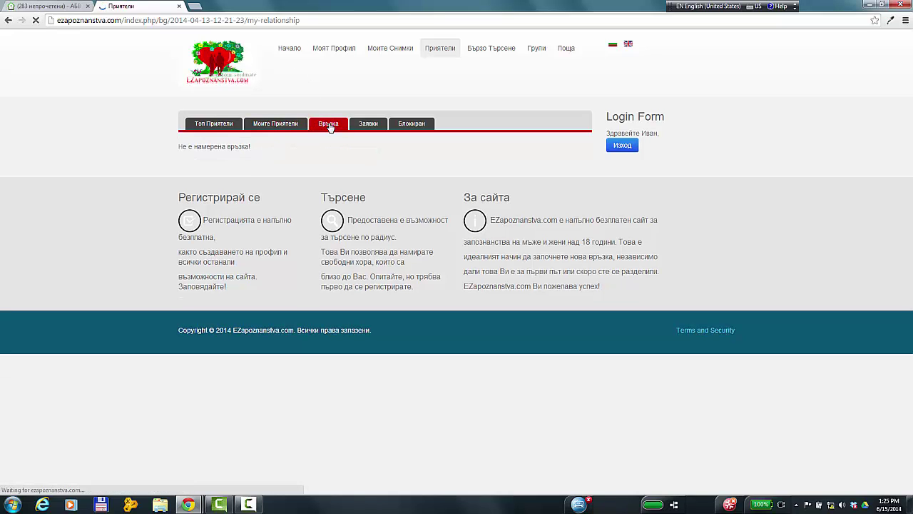
left_click(371, 125)
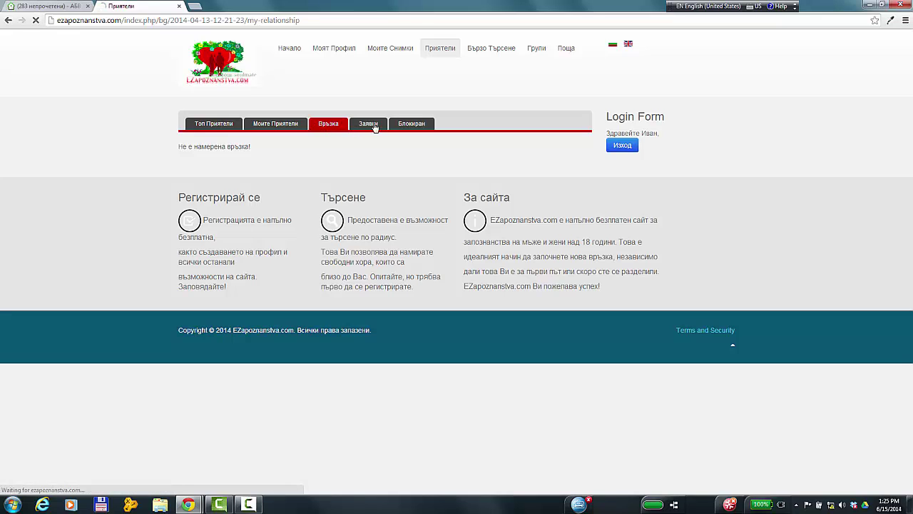
left_click(411, 125)
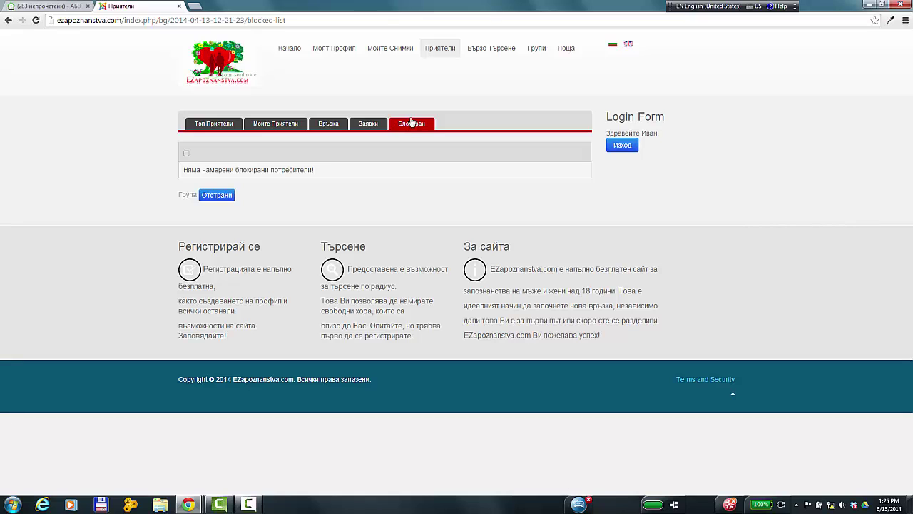
left_click(492, 50)
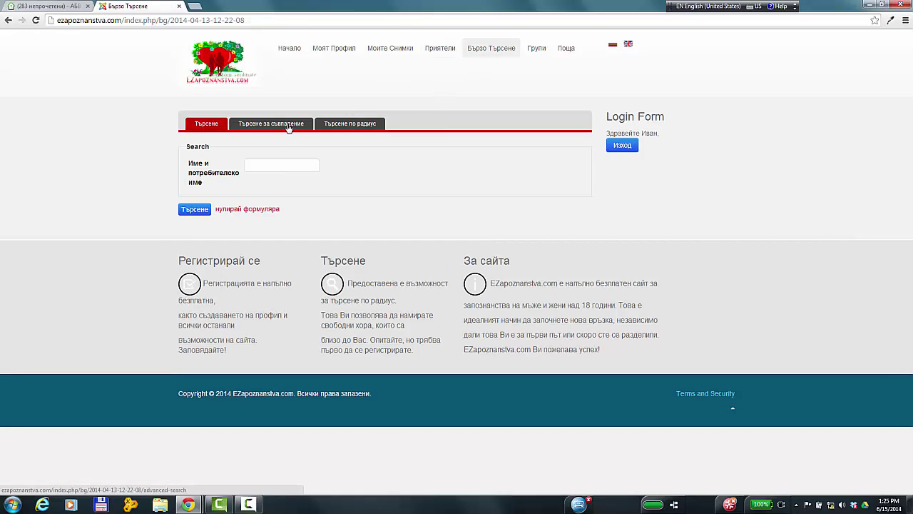
- Search a 50 km radius for Жена under Търсене по радиус, then open Търсене за съвпадение
left_click(350, 125)
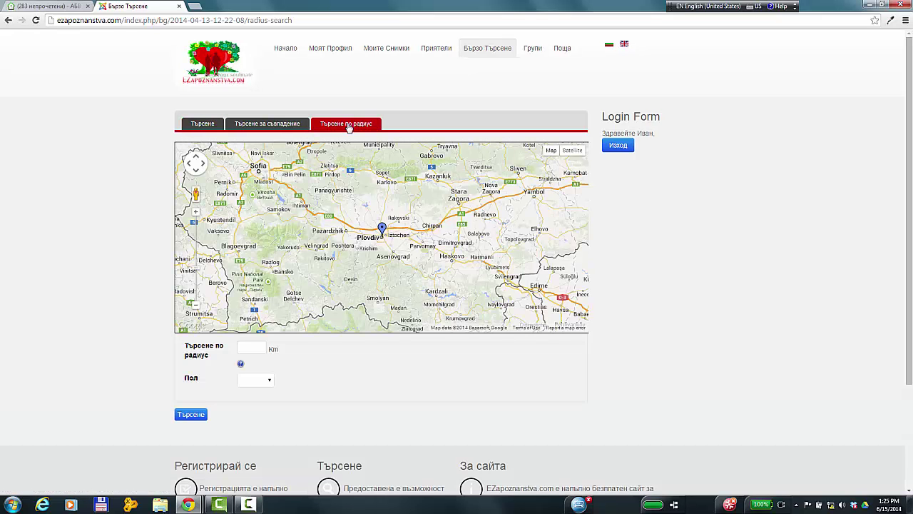
left_click(259, 347)
left_click(257, 381)
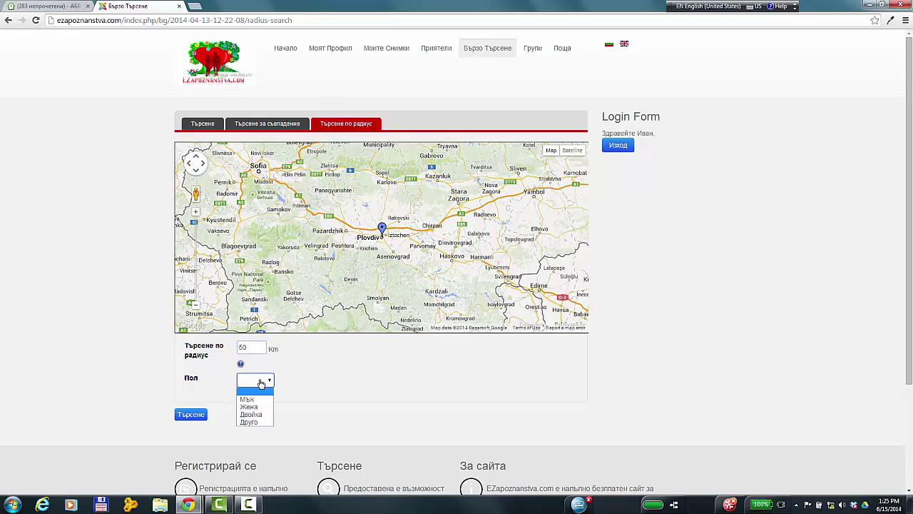
left_click(250, 406)
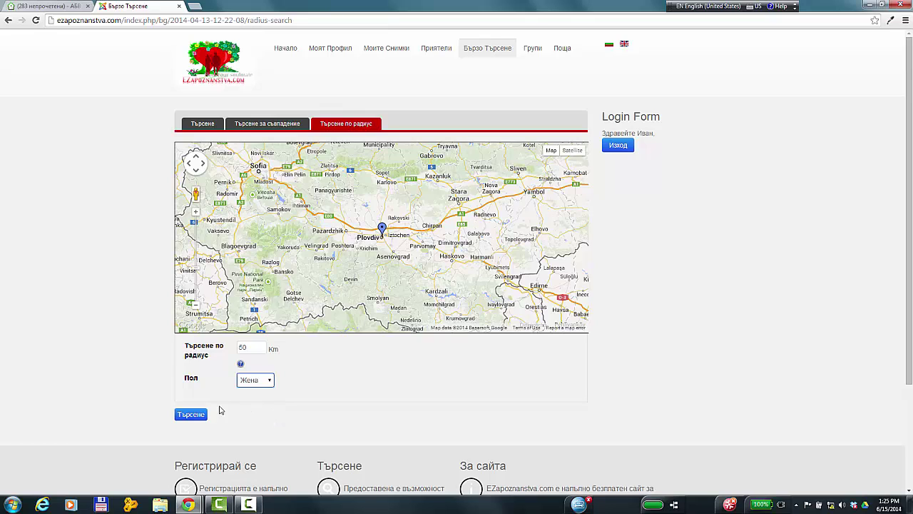
left_click(191, 415)
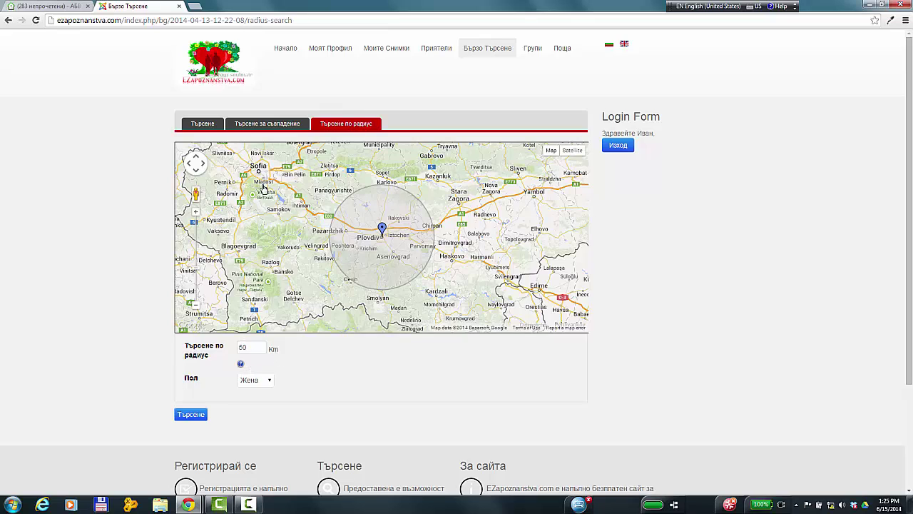
left_click(276, 124)
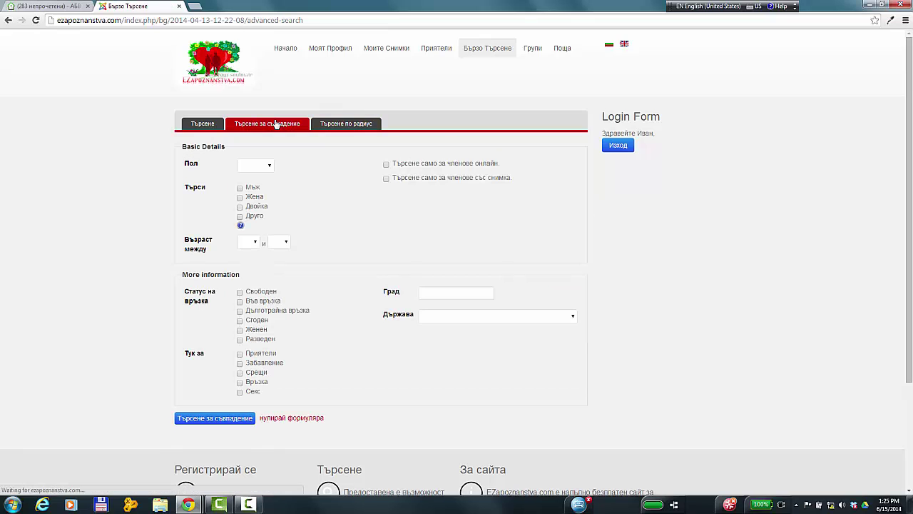
- Set the match search to Жена seeking Мъж, aged 18 to 40
left_click(264, 168)
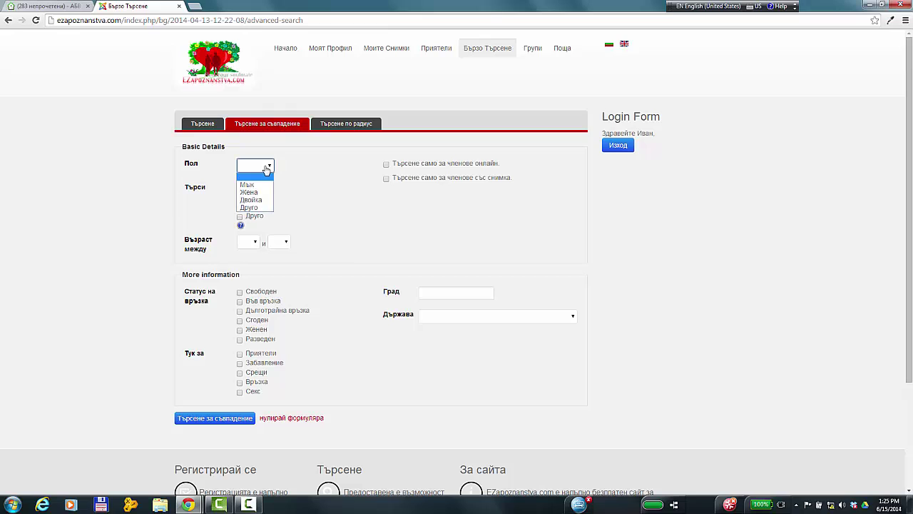
left_click(257, 194)
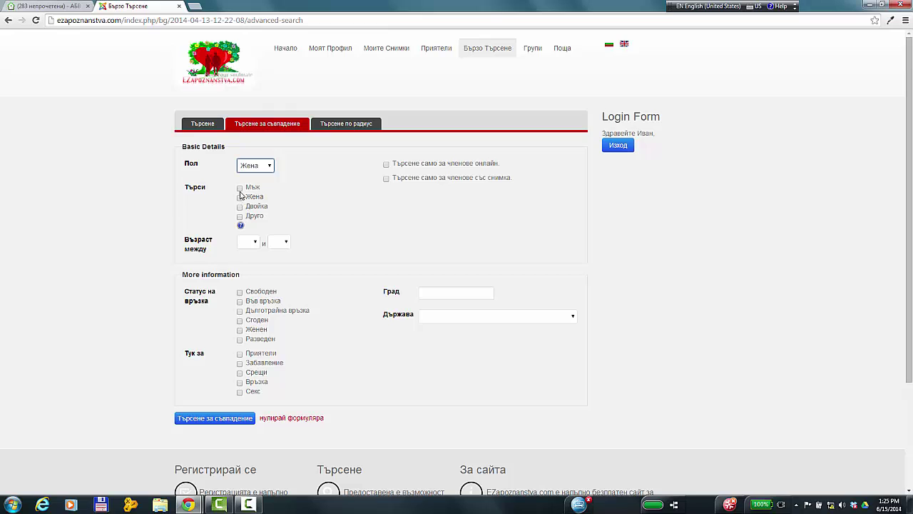
left_click(240, 187)
left_click(252, 243)
left_click(244, 262)
left_click(280, 242)
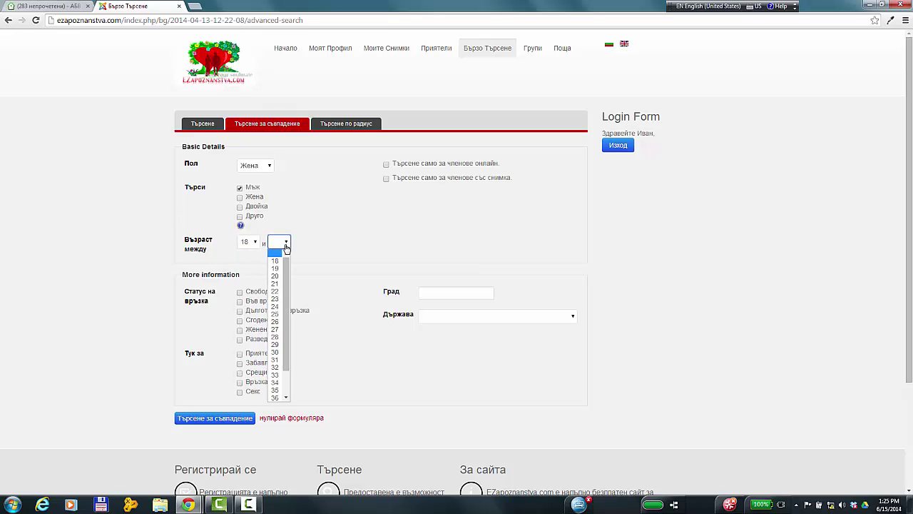
scroll(289, 308, "down", 1)
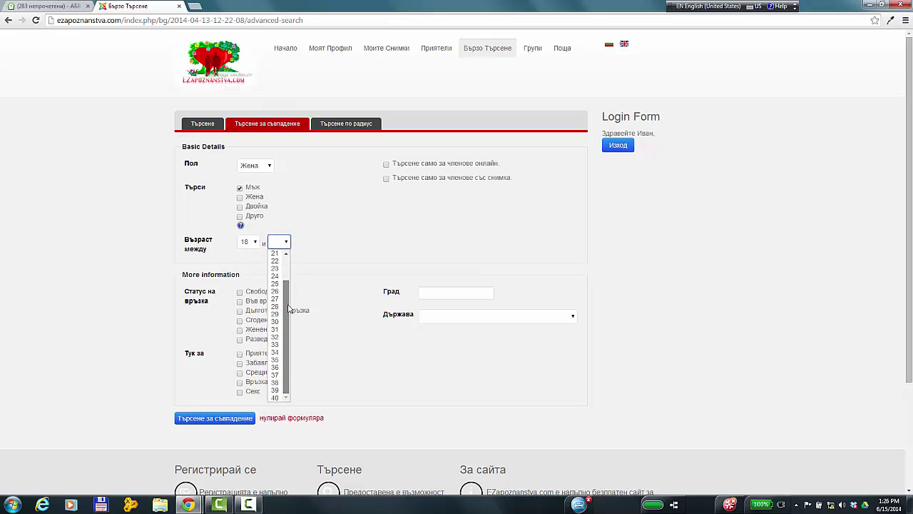
left_click(275, 397)
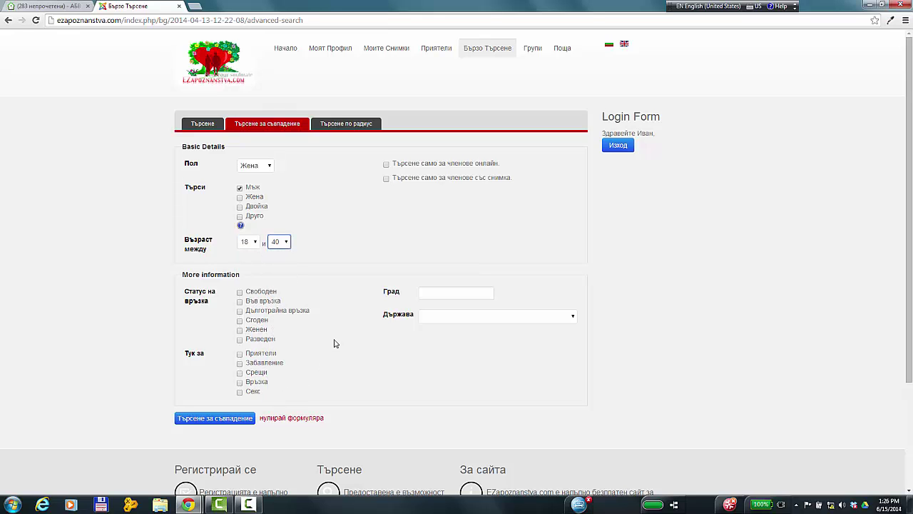
- Include all six relationship statuses and all five Тук за purposes, then run the search
left_click(240, 293)
left_click(241, 302)
left_click(241, 311)
left_click(240, 320)
left_click(241, 330)
left_click(240, 340)
left_click(240, 354)
left_click(240, 364)
left_click(240, 372)
left_click(240, 382)
left_click(241, 391)
left_click(221, 419)
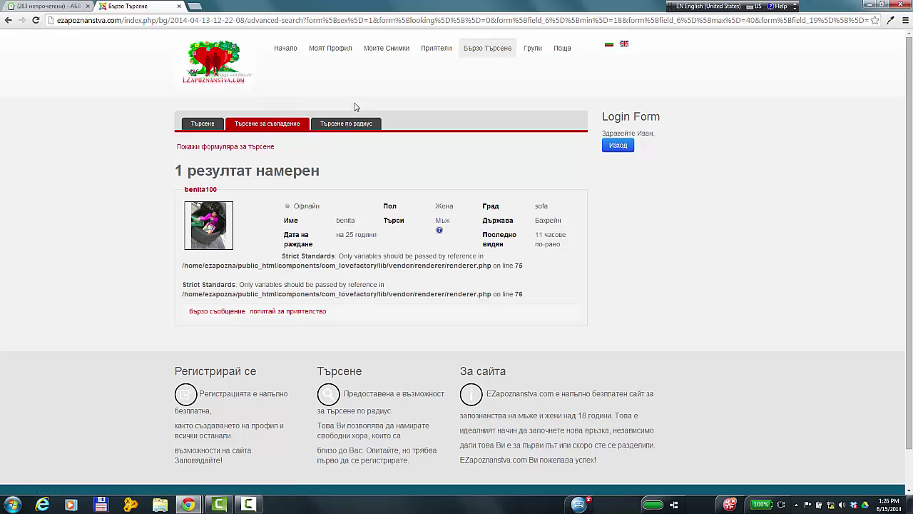
- View the empty Групи page, then open the Поща inbox, which has no messages
left_click(535, 48)
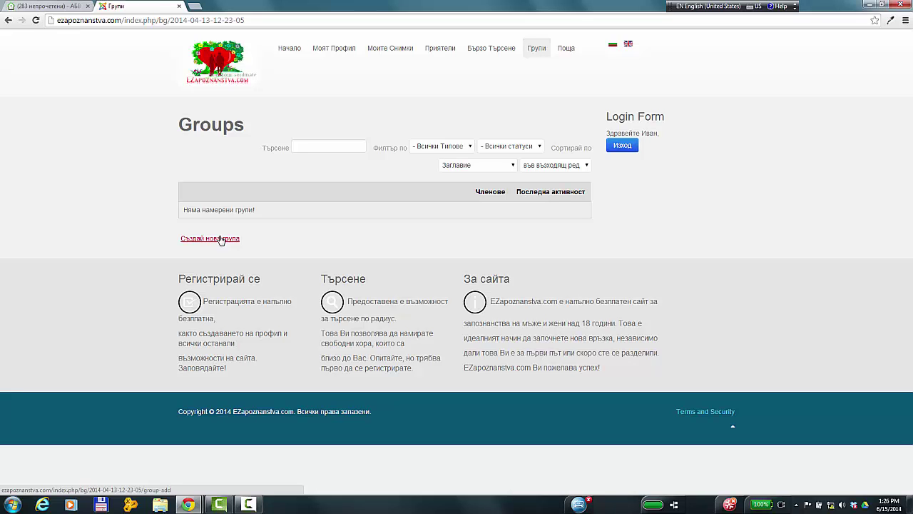
left_click(568, 53)
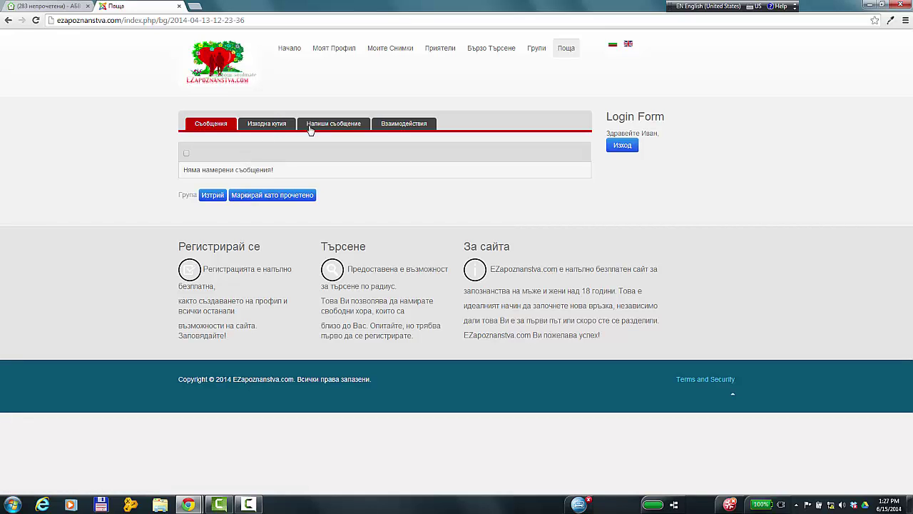
- Look at the Напиши съобщение and Взаимодействия tabs, dismiss the Windows prompt, and log out via Изход
left_click(339, 129)
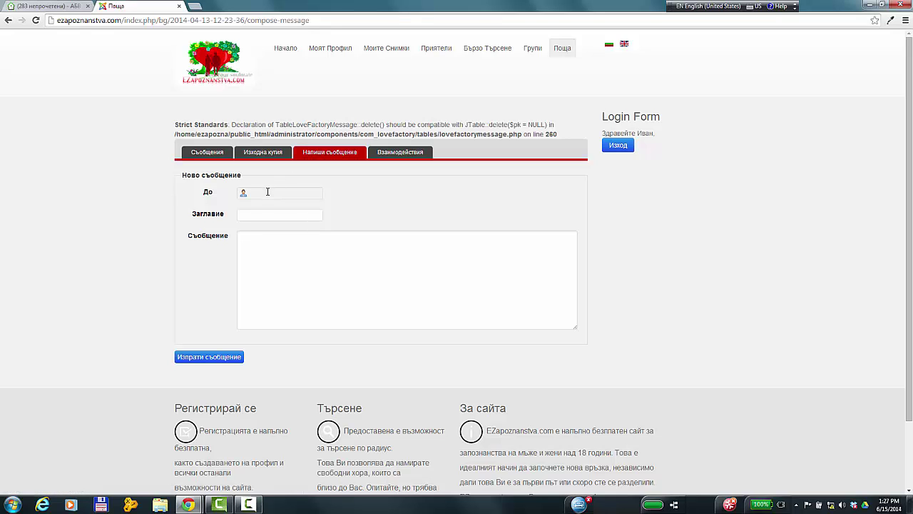
left_click(267, 193)
left_click(386, 155)
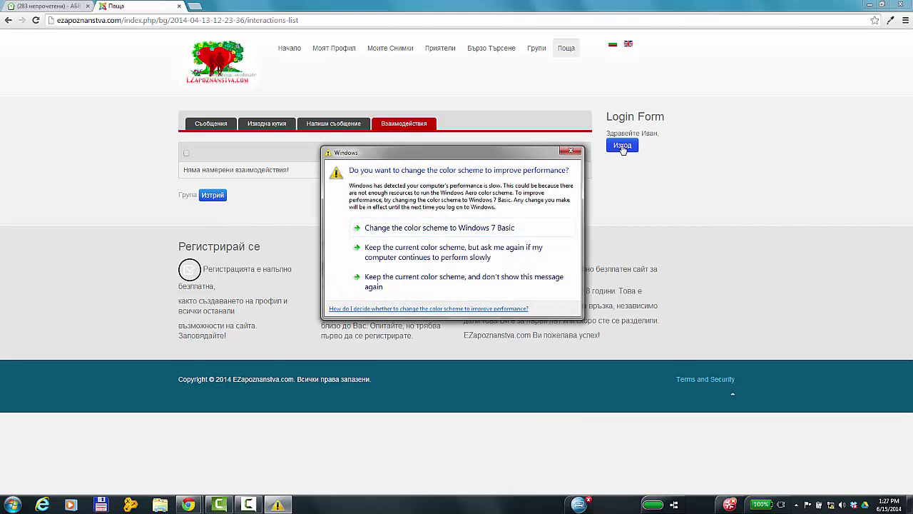
left_click(569, 153)
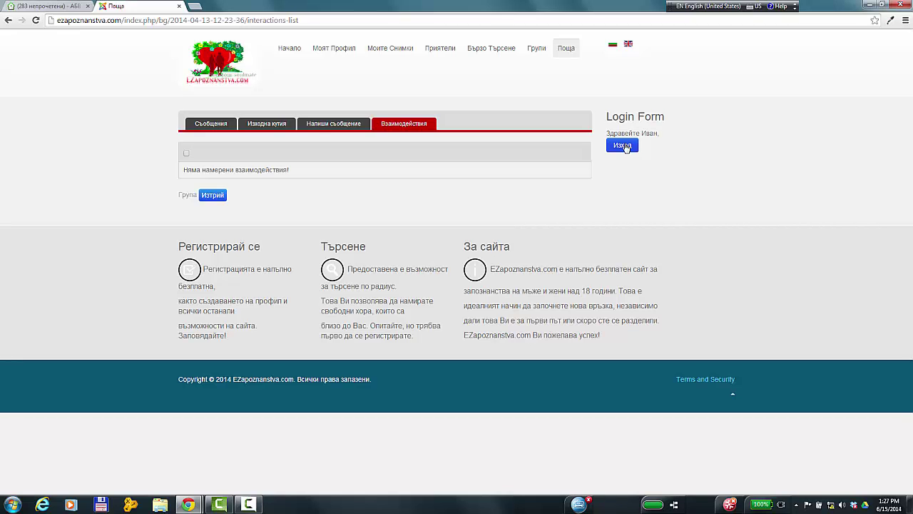
left_click(623, 145)
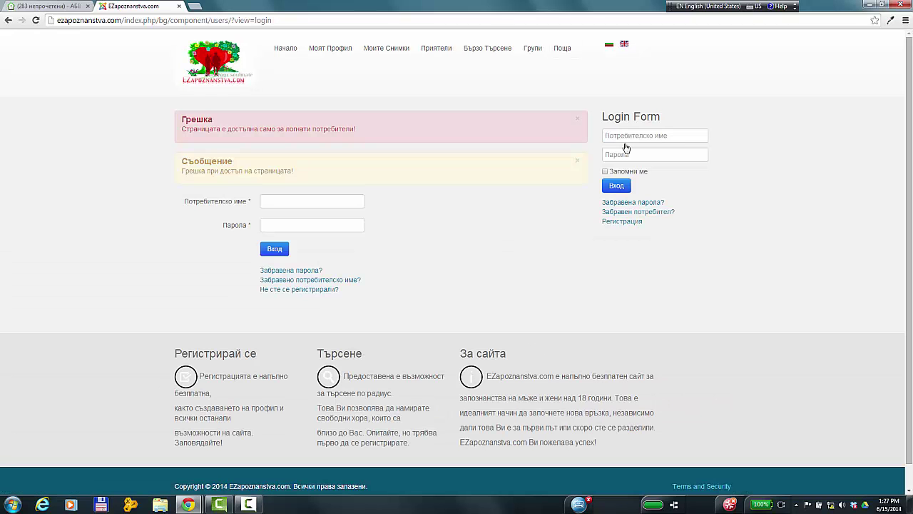